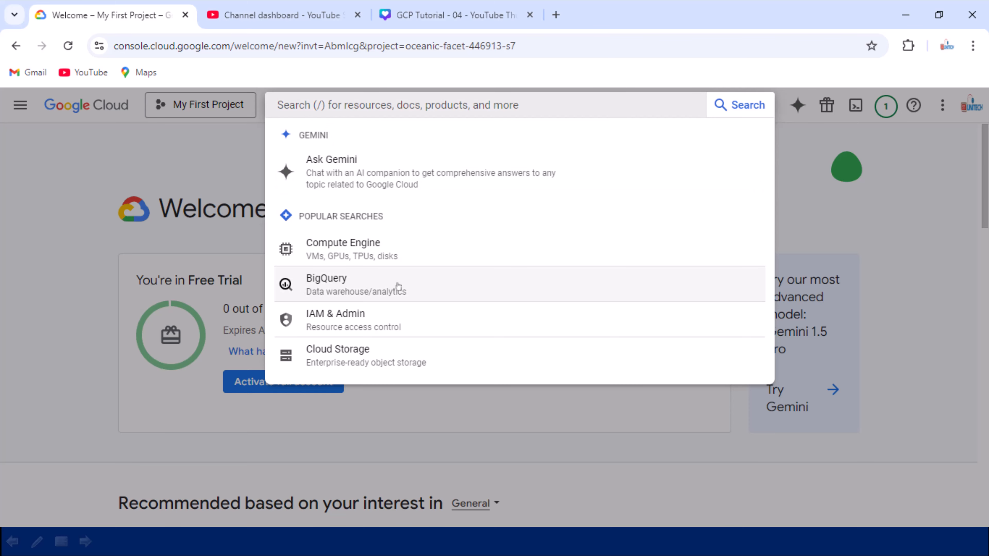
pyautogui.click(52, 213)
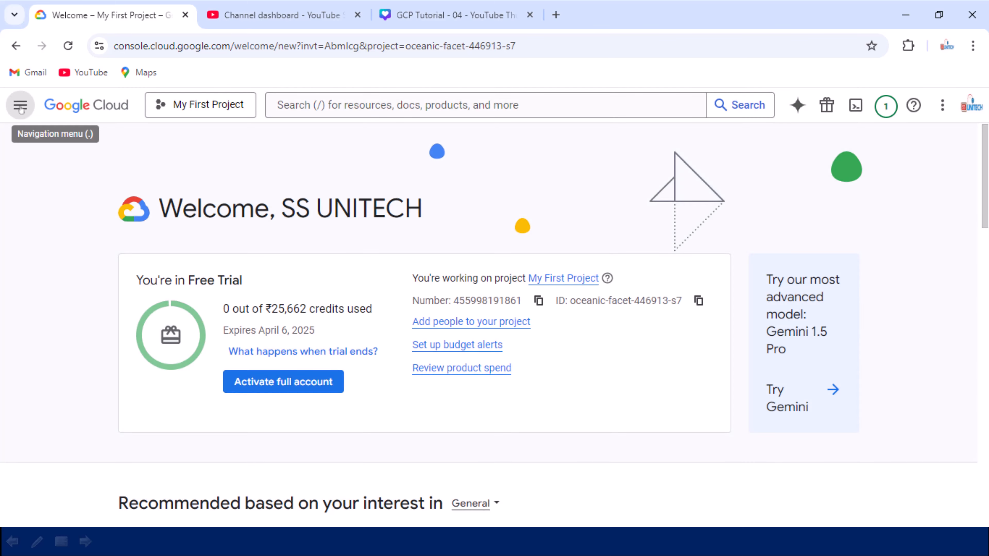
pyautogui.click(20, 109)
pyautogui.moveTo(104, 324)
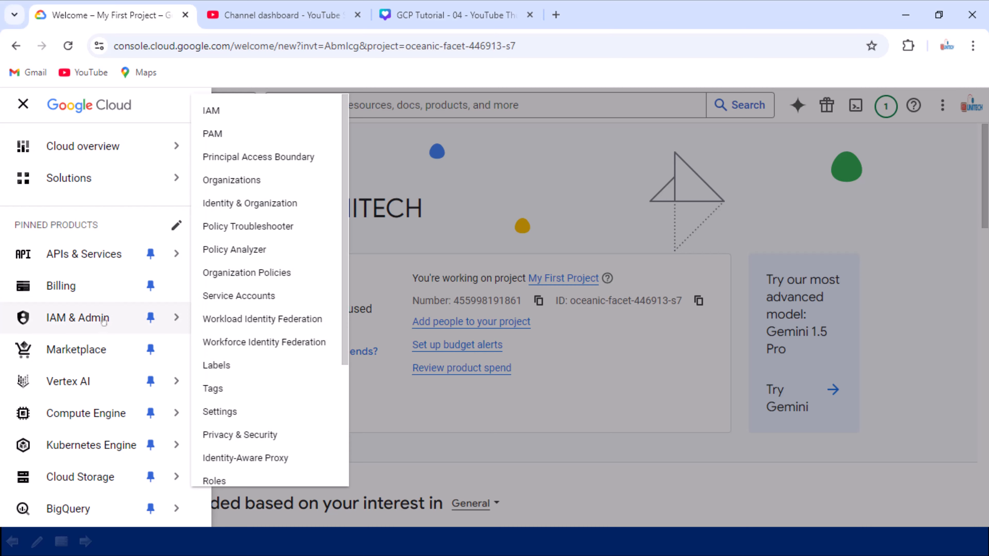
pyautogui.scroll(-5, 105, 327)
pyautogui.moveTo(64, 316)
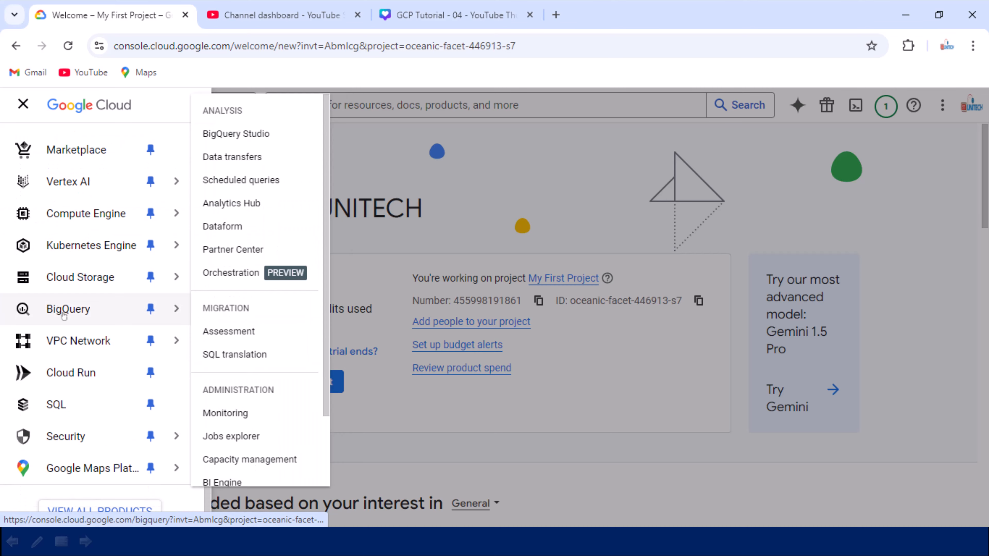
pyautogui.click(503, 197)
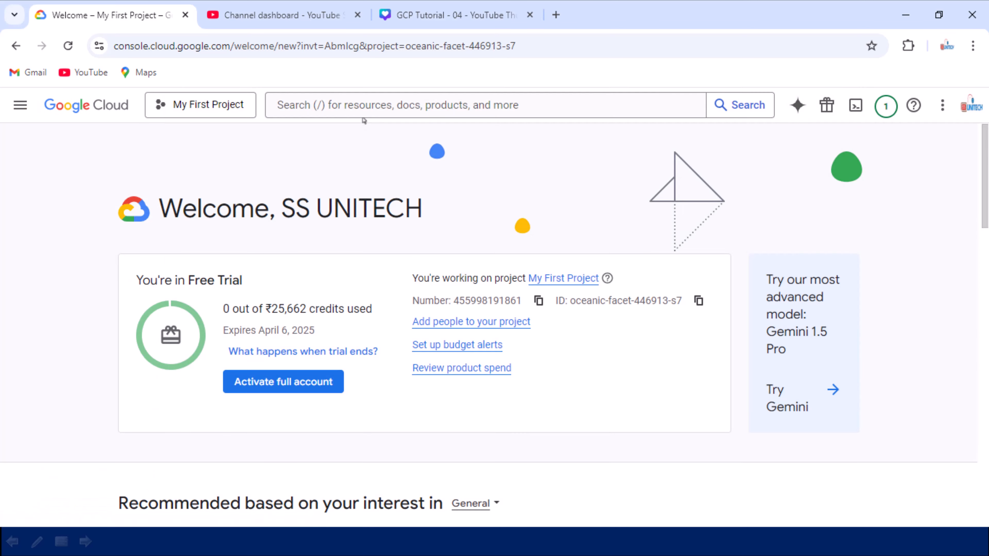
# - Search the Google Cloud console for "big query" and open the BigQuery service
pyautogui.click(340, 109)
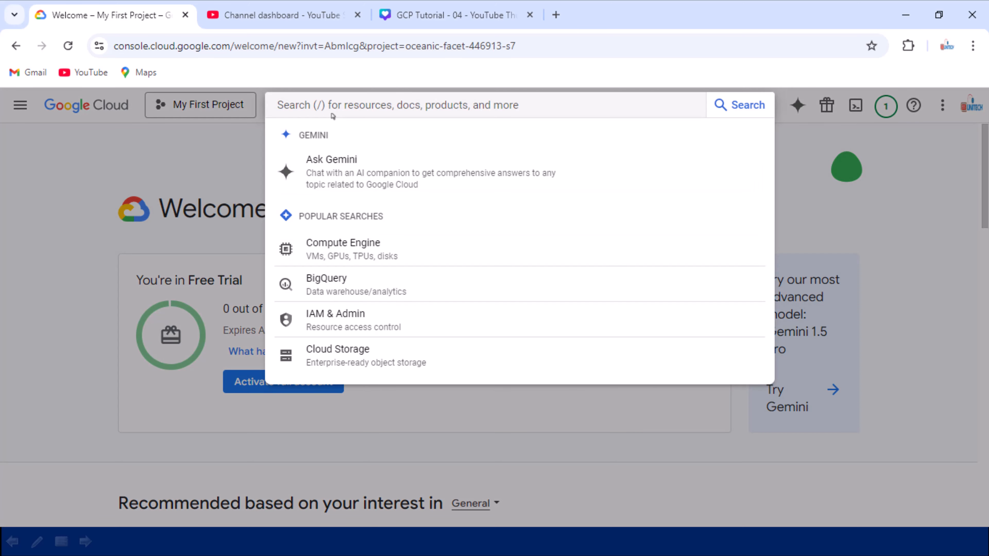
pyautogui.write('big ')
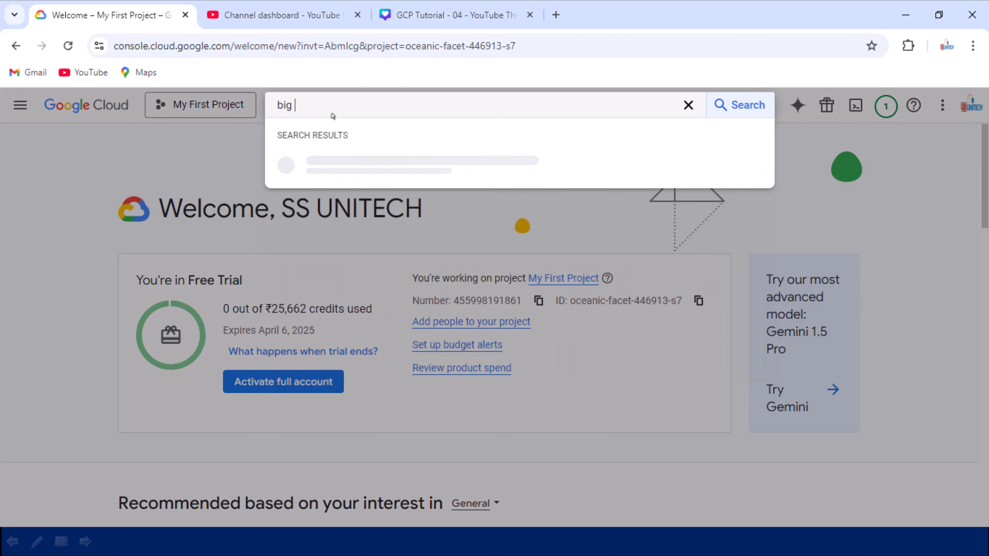
pyautogui.write('query')
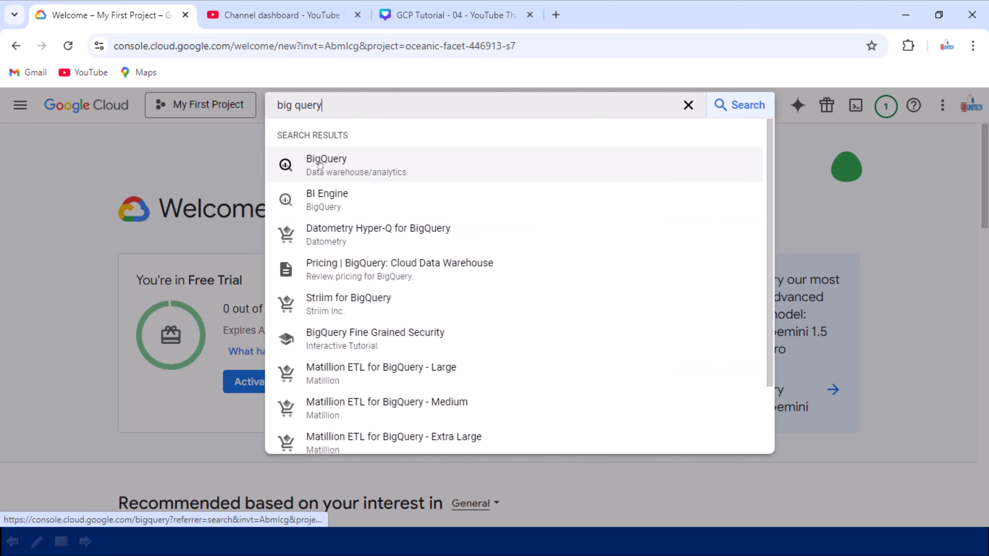
pyautogui.click(366, 171)
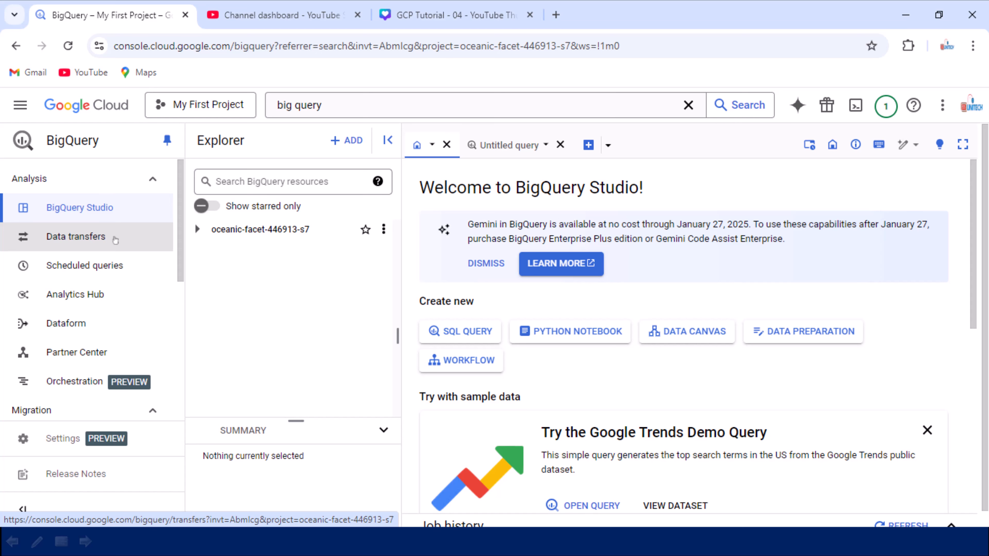
# - View the Data transfers and Scheduled queries pages, look over the other BigQuery sections, and return to BigQuery Studio
pyautogui.click(114, 238)
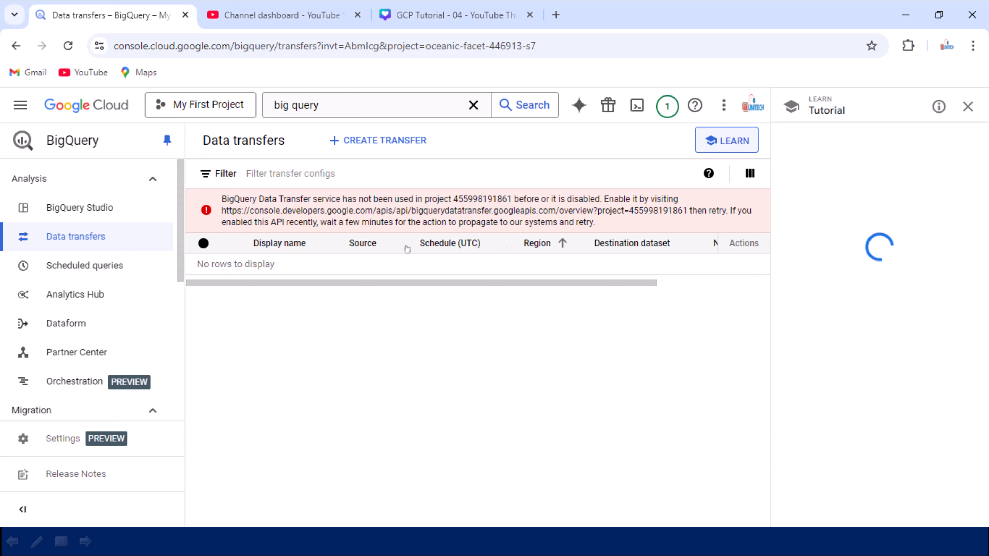
pyautogui.click(45, 268)
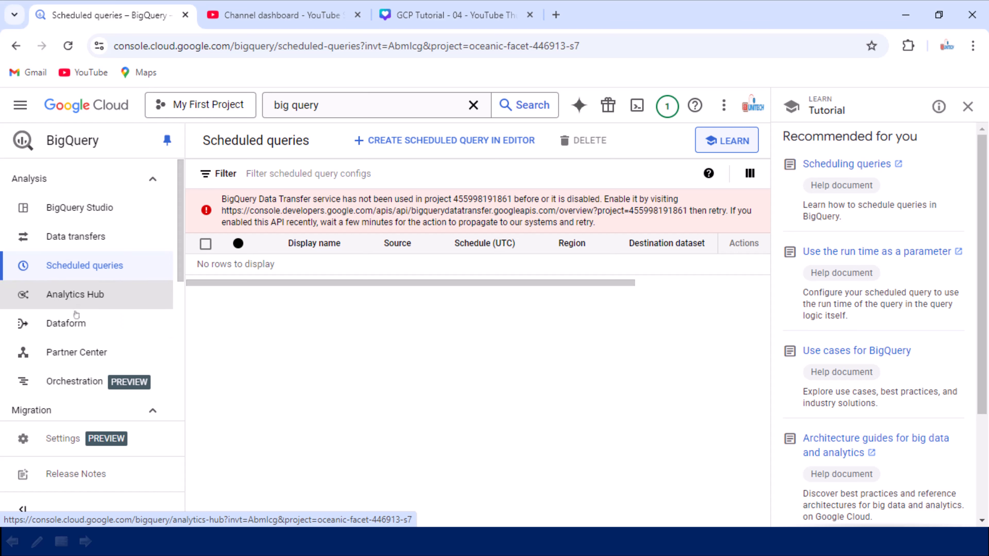
pyautogui.scroll(-2, 102, 337)
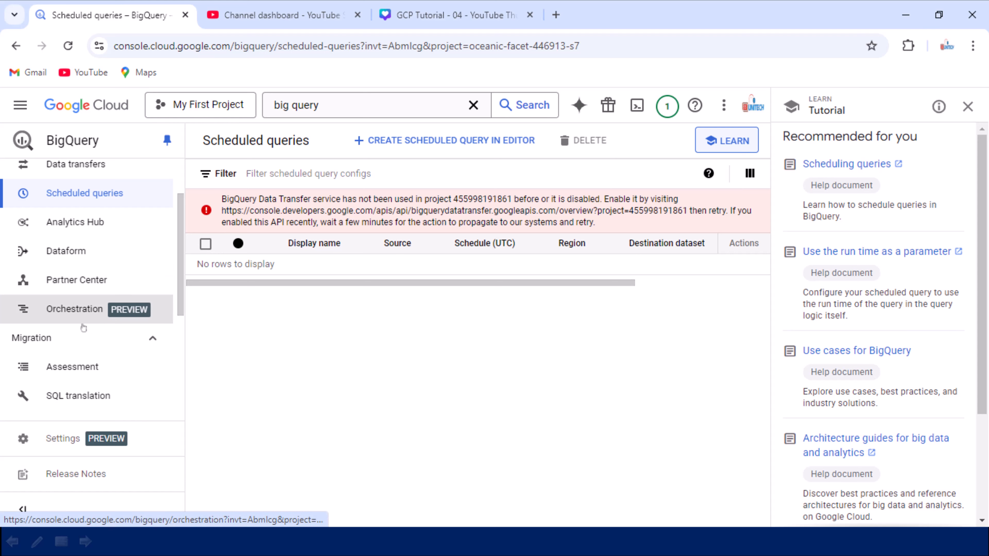
pyautogui.scroll(-2, 83, 327)
pyautogui.scroll(-2, 84, 327)
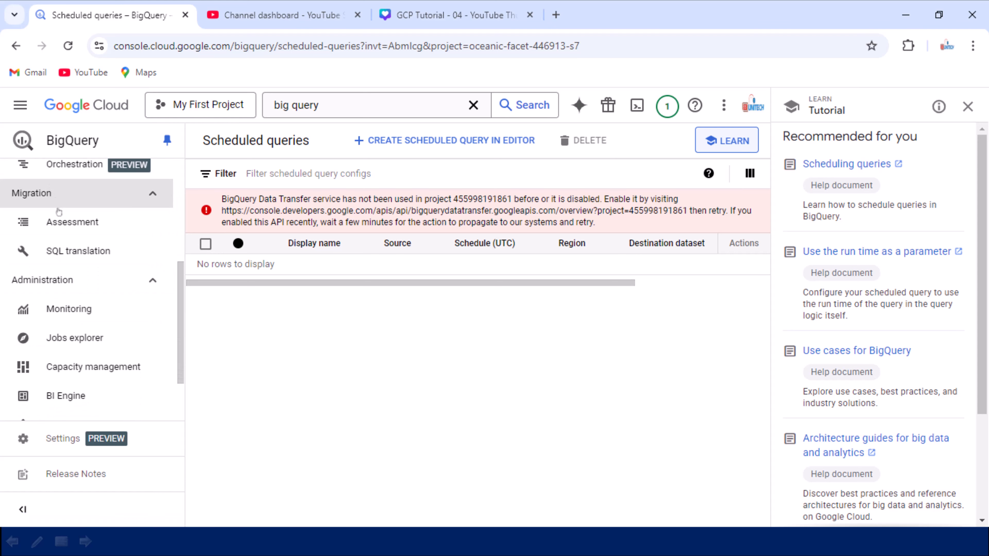
pyautogui.scroll(-2, 73, 346)
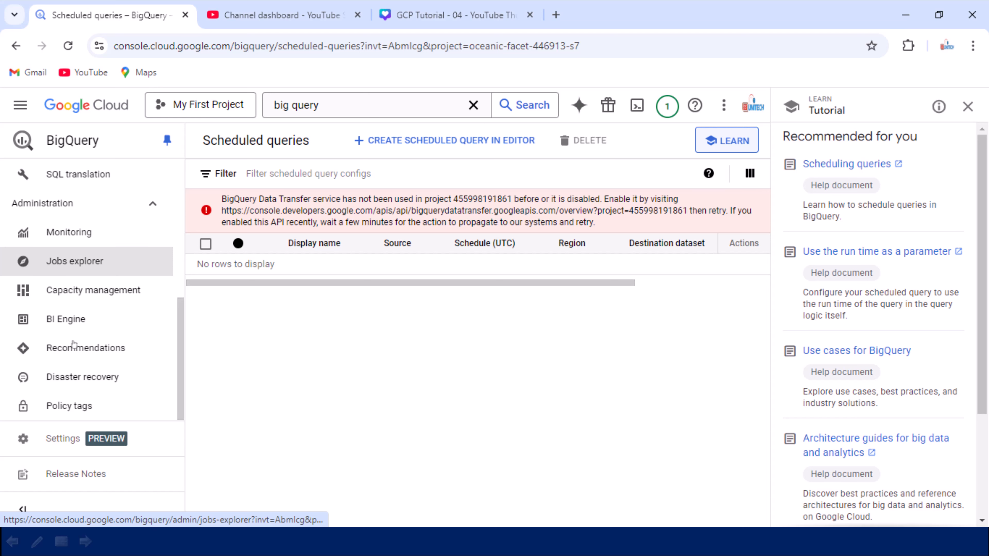
pyautogui.scroll(8, 73, 356)
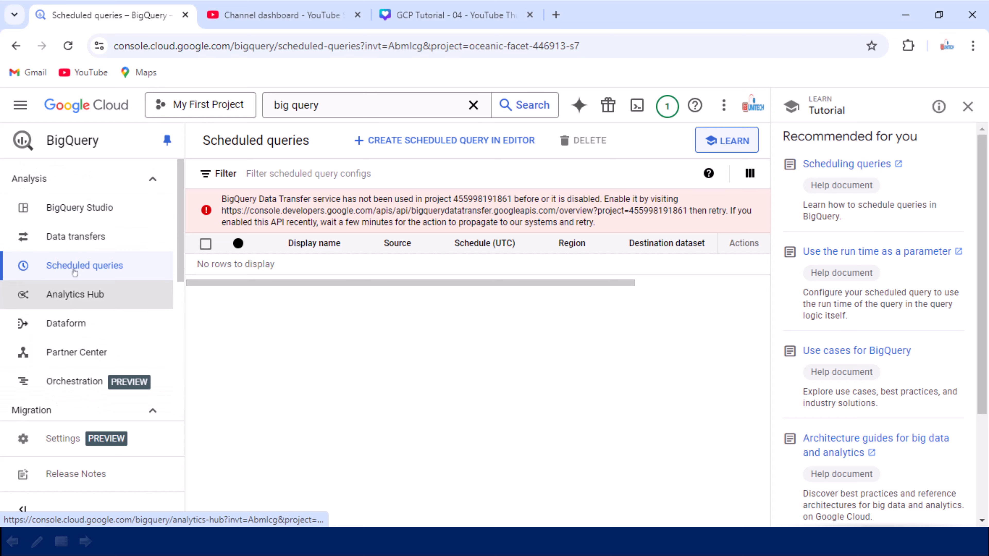
pyautogui.click(74, 208)
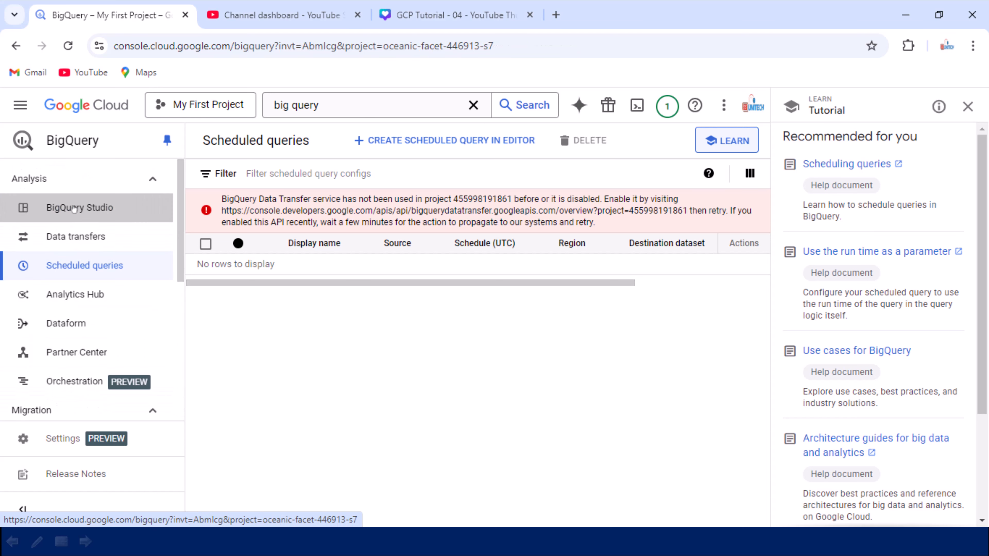
pyautogui.moveTo(39, 177)
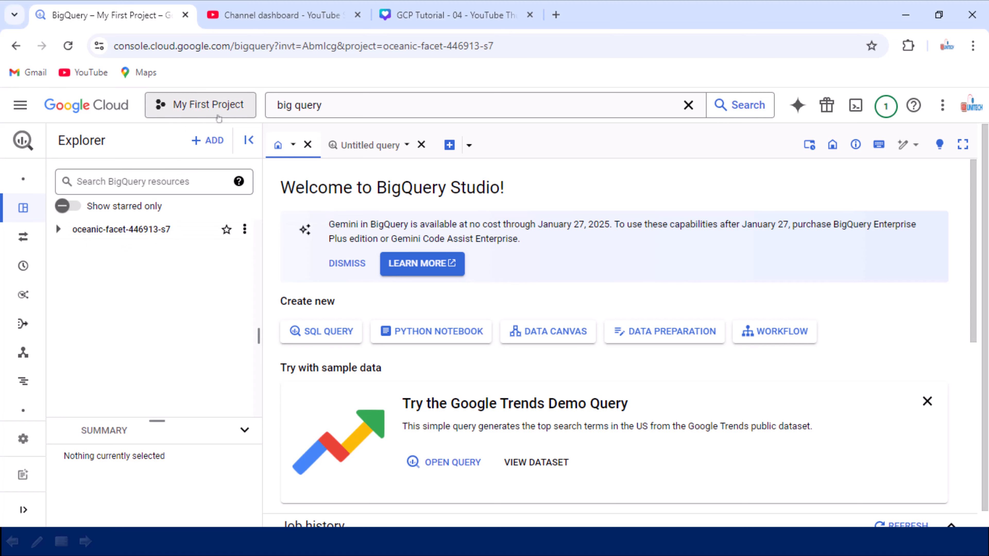
# - Check the ID of My First Project in the project list and expand that project's resources in the Explorer
pyautogui.click(210, 105)
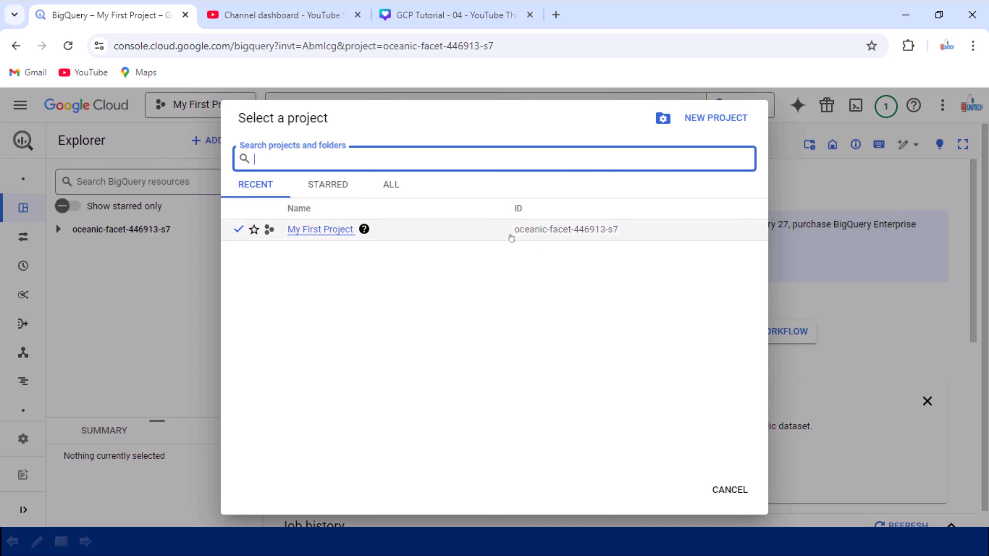
pyautogui.moveTo(510, 235); pyautogui.dragTo(622, 235)
pyautogui.click(76, 266)
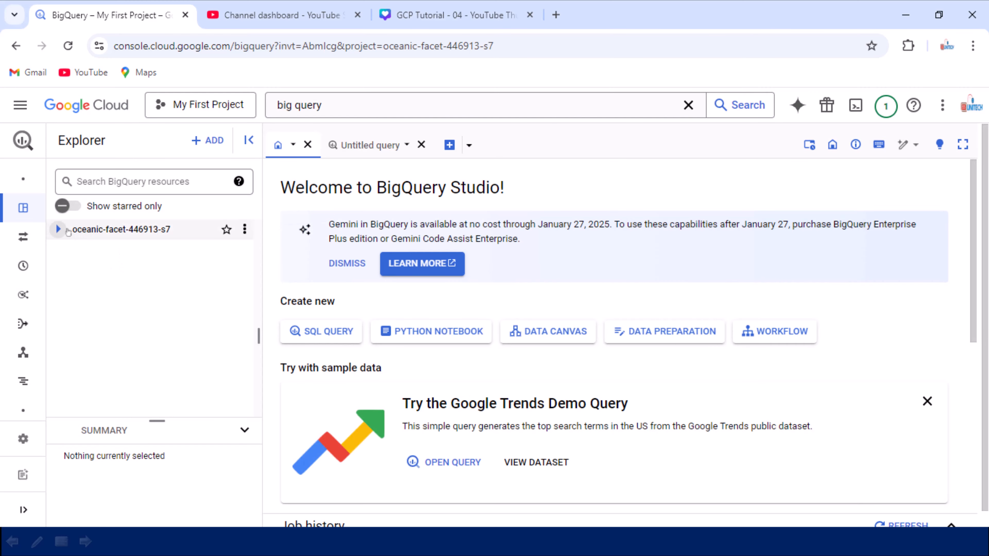
pyautogui.click(58, 230)
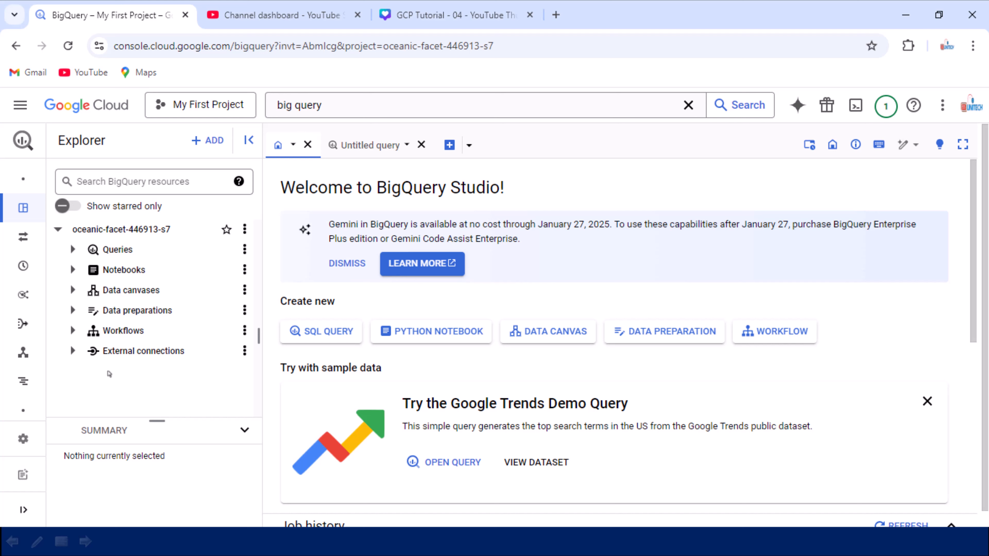
pyautogui.moveTo(77, 245)
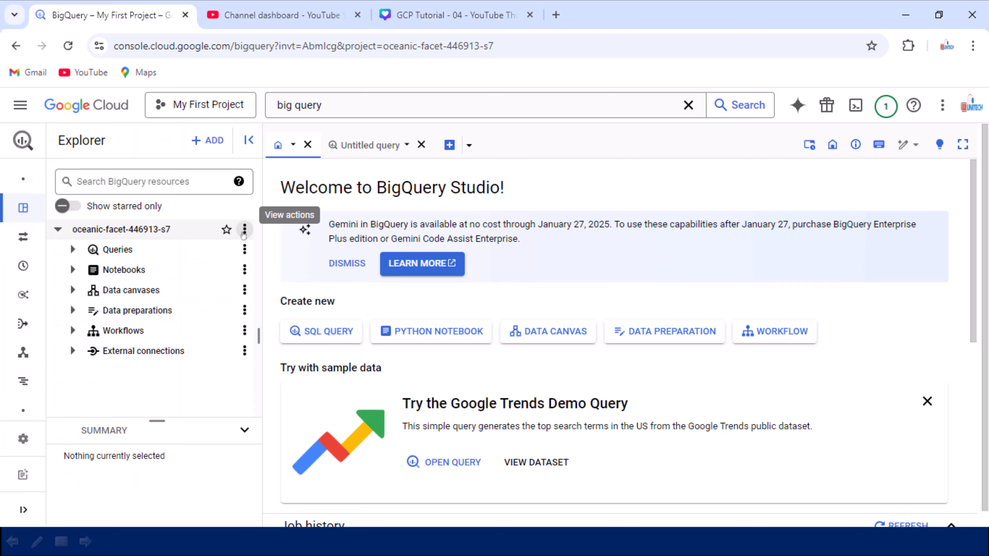
# - Start creating a dataset in the project and enter ssutest as its dataset ID
pyautogui.click(244, 230)
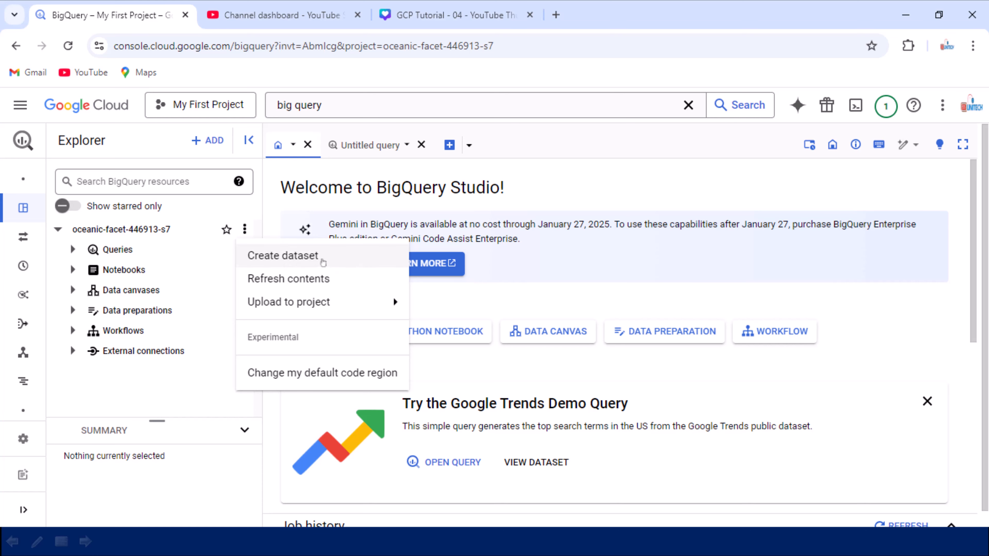
pyautogui.click(323, 262)
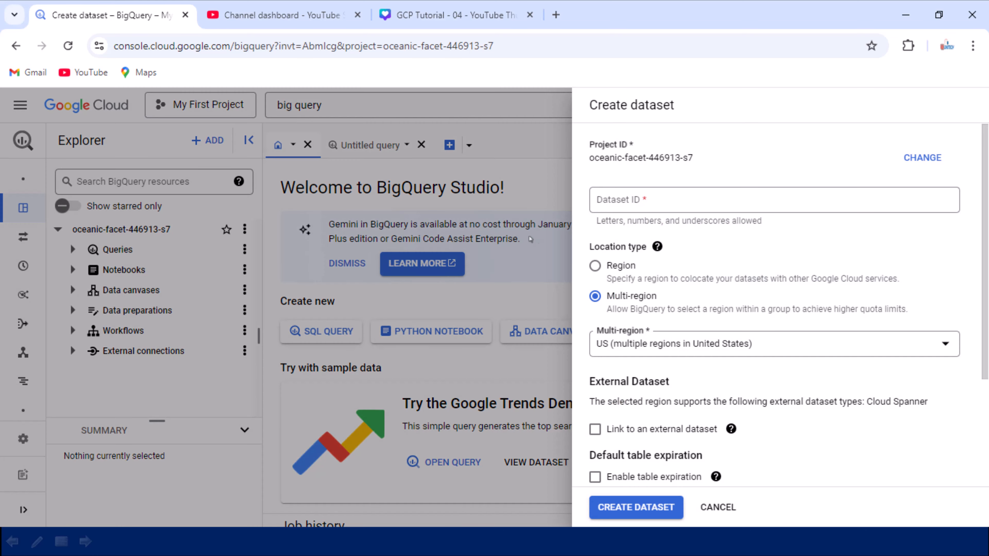
pyautogui.click(652, 202)
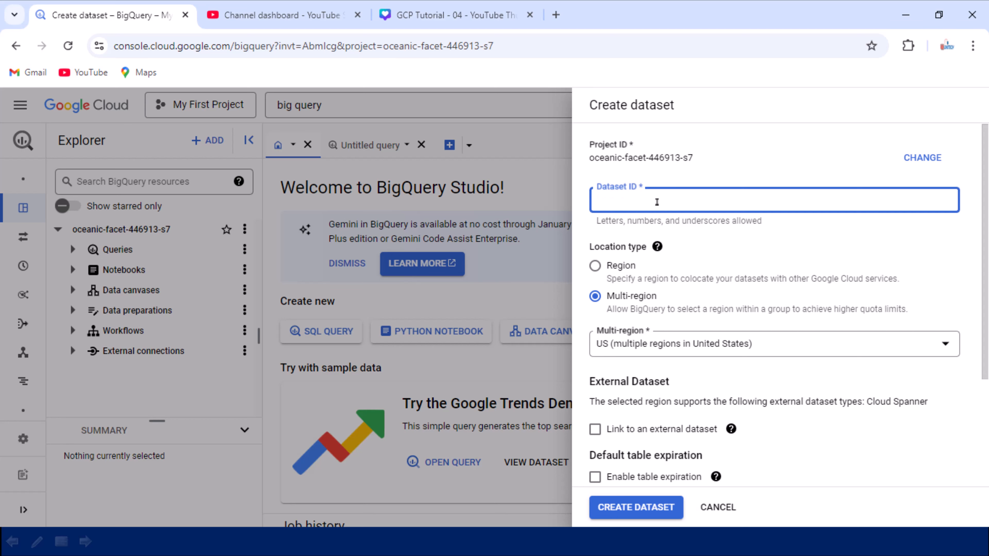
pyautogui.click(659, 202)
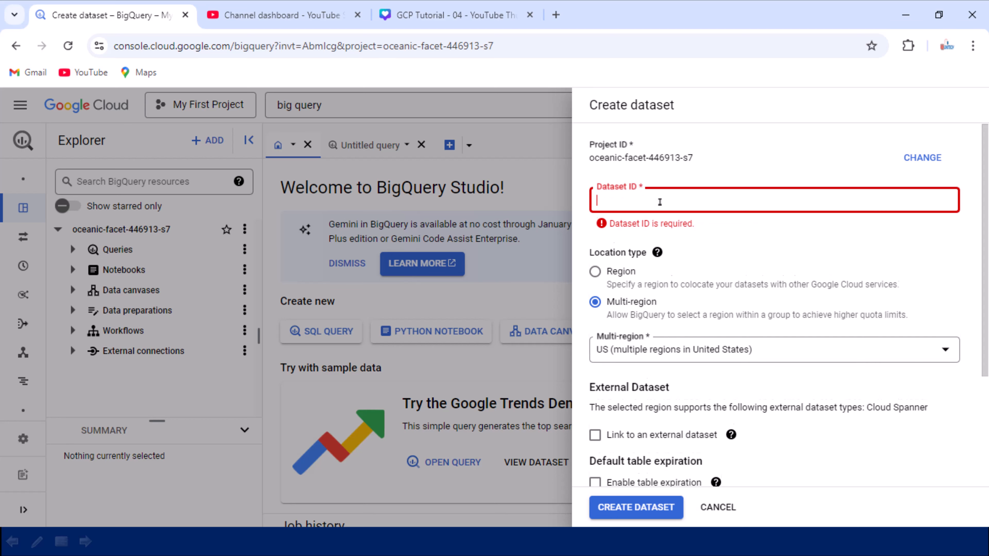
pyautogui.write('ssutest')
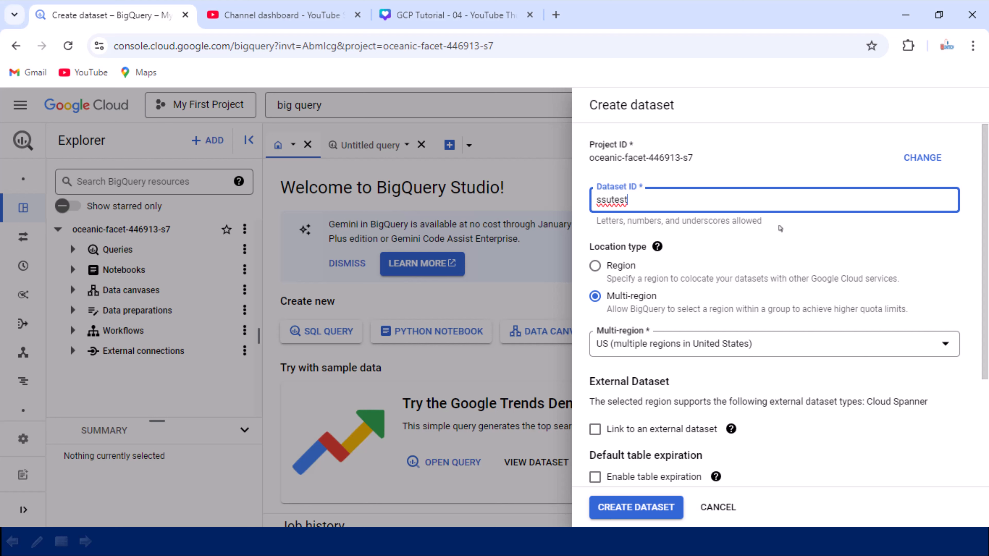
pyautogui.click(780, 229)
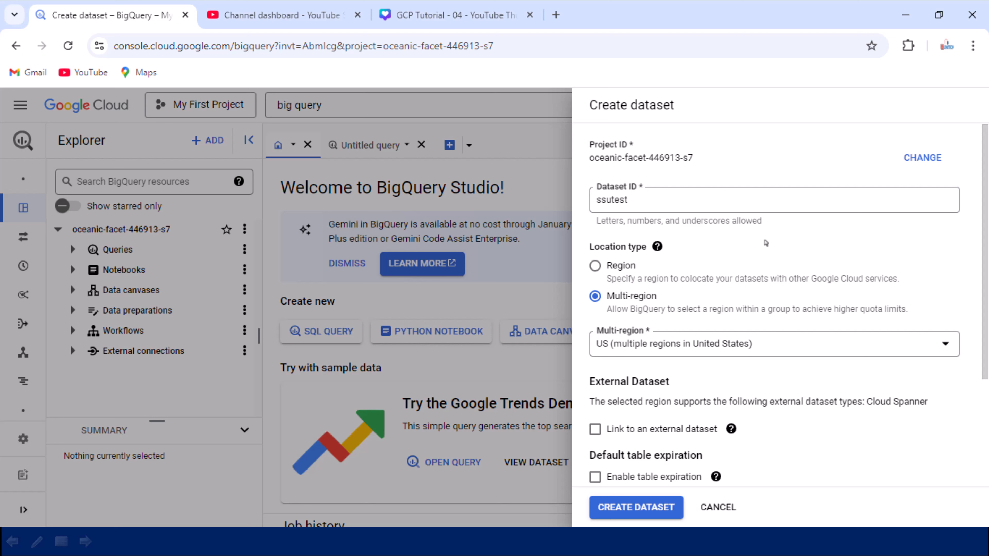
# - Set the dataset's location type to Region and choose asia-south1 (Mumbai) as the region
pyautogui.click(595, 267)
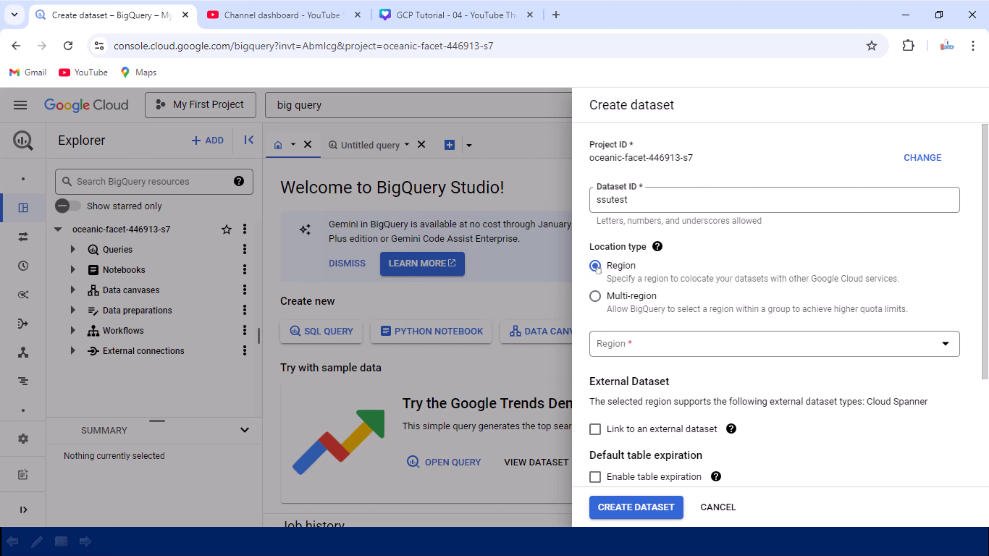
pyautogui.click(775, 346)
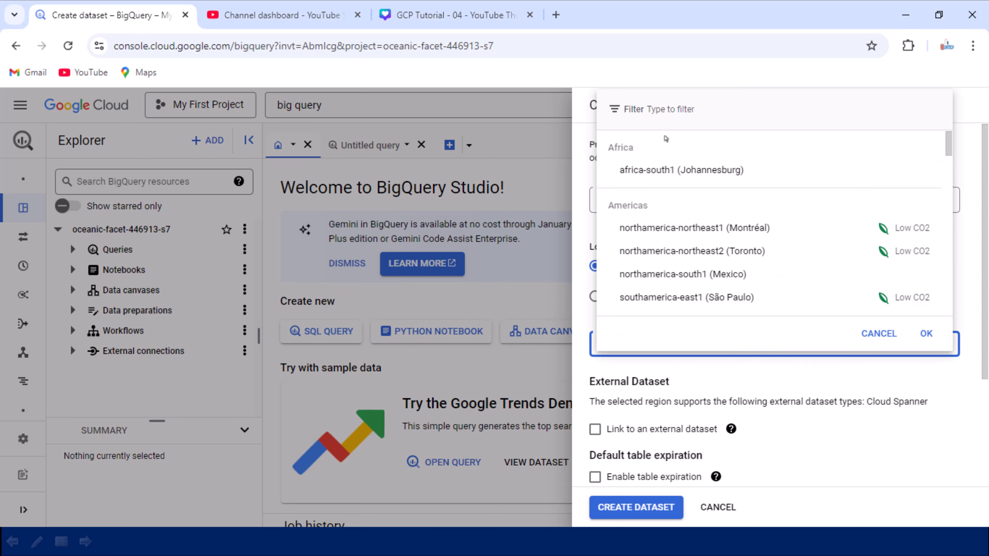
pyautogui.write('mumb')
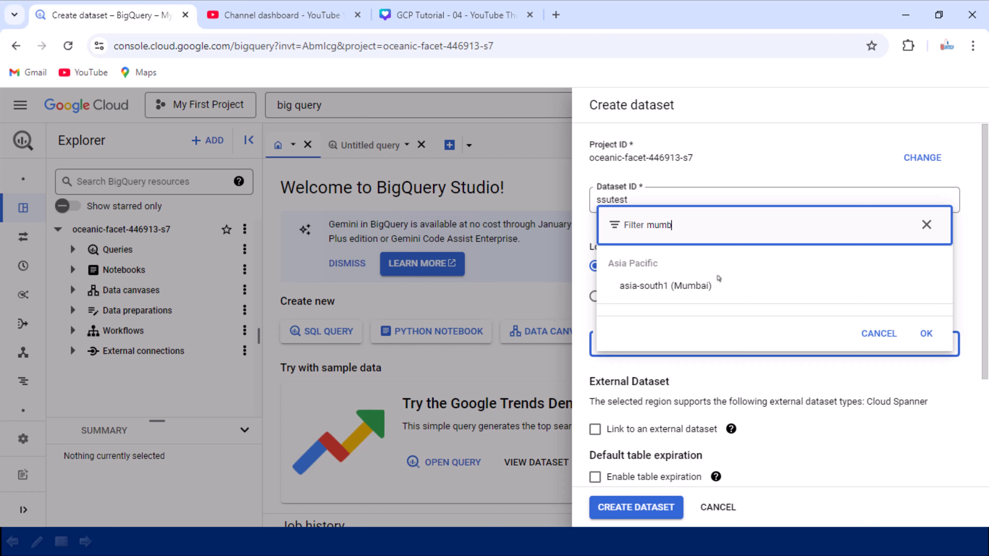
pyautogui.click(701, 291)
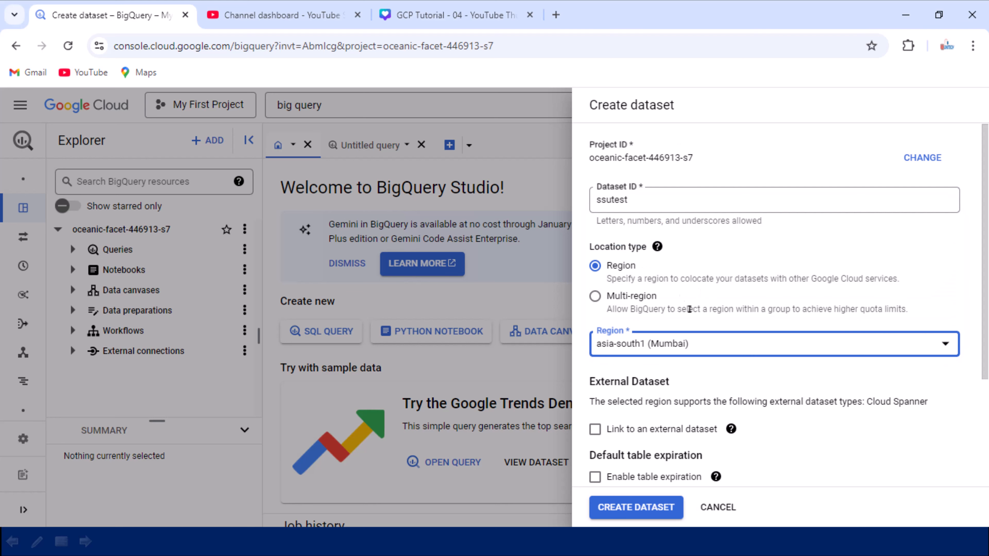
# - Enable linking to an external dataset to check the available external dataset types, and turn the link off again
pyautogui.scroll(-4, 970, 336)
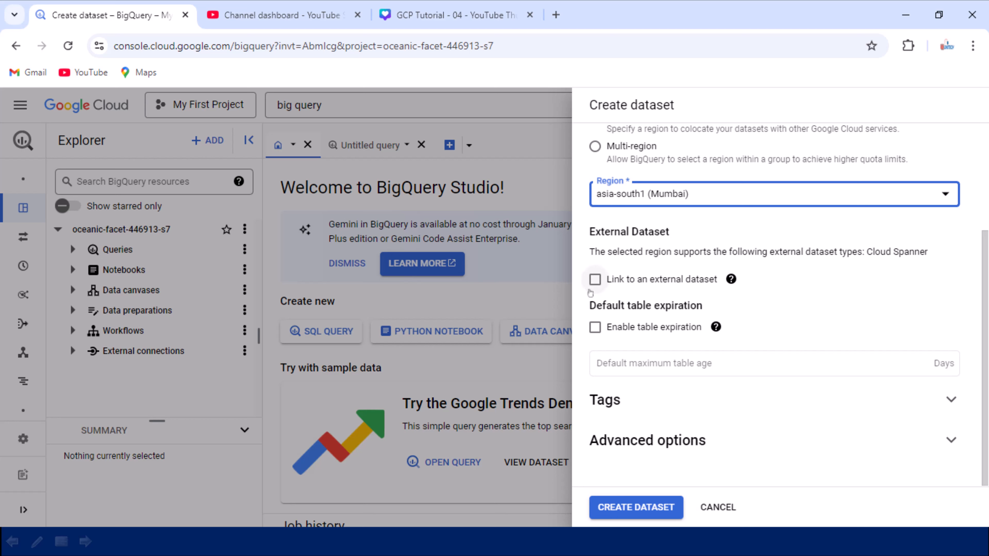
pyautogui.click(594, 279)
pyautogui.scroll(2, 596, 284)
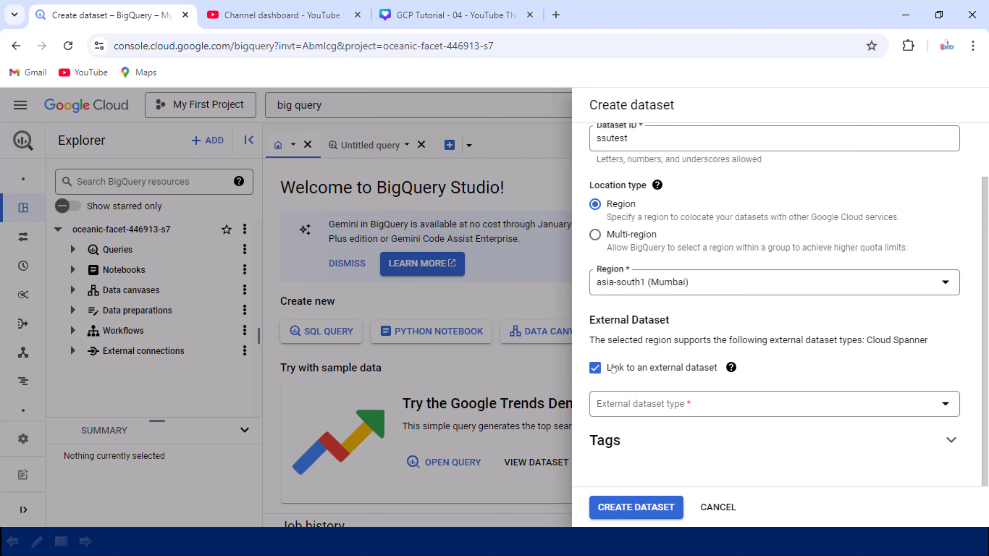
pyautogui.click(631, 410)
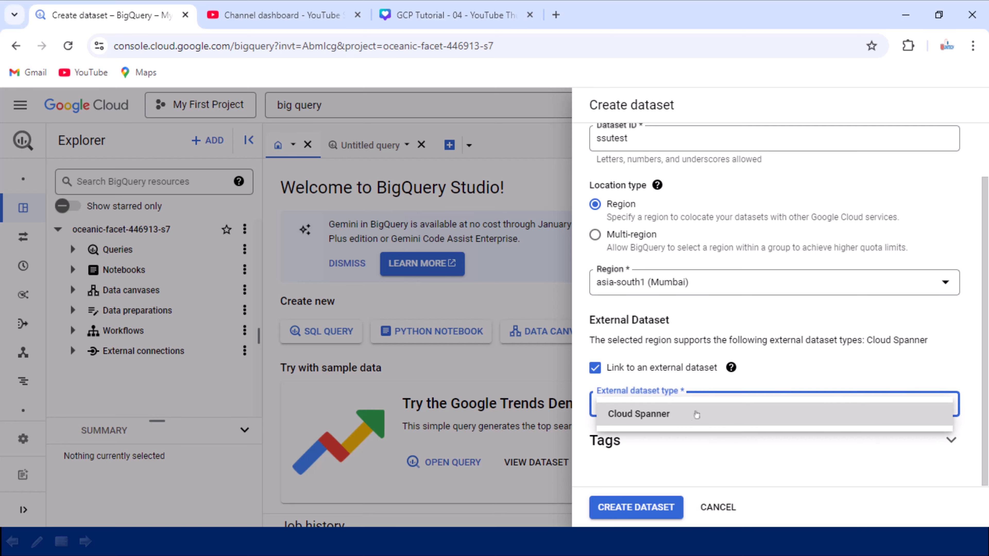
pyautogui.click(601, 369)
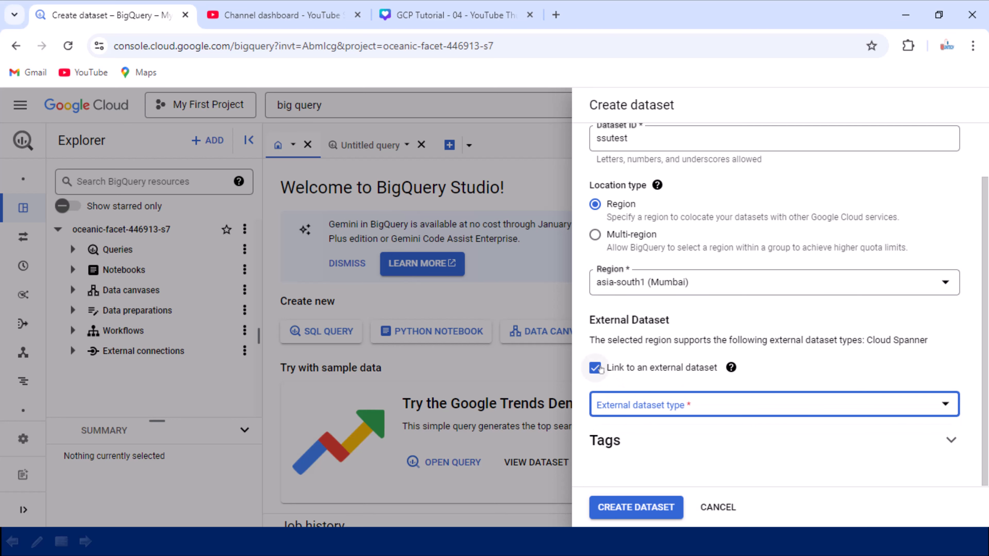
pyautogui.click(595, 368)
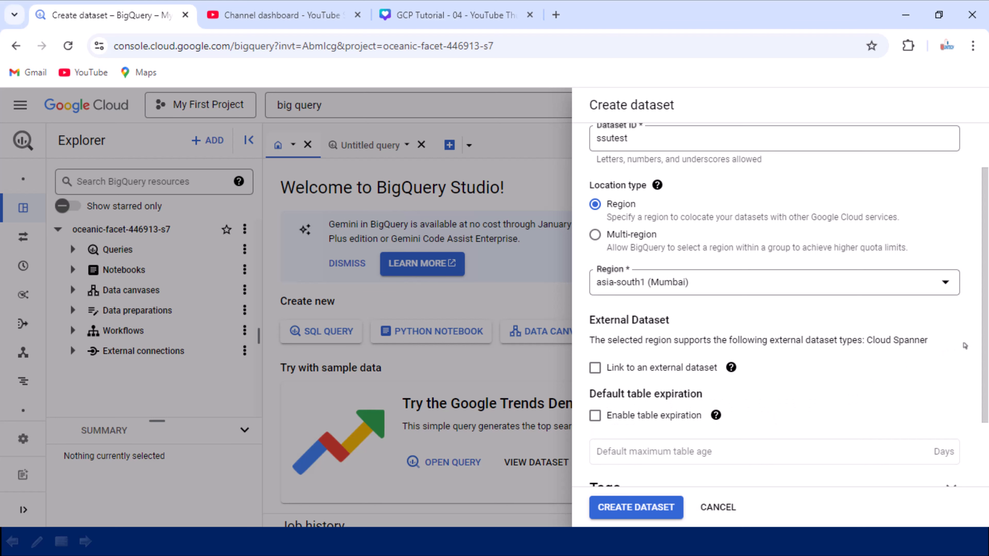
# - Enable default table expiration for the dataset, read its help text, and turn the expiration off again
pyautogui.scroll(-2, 967, 344)
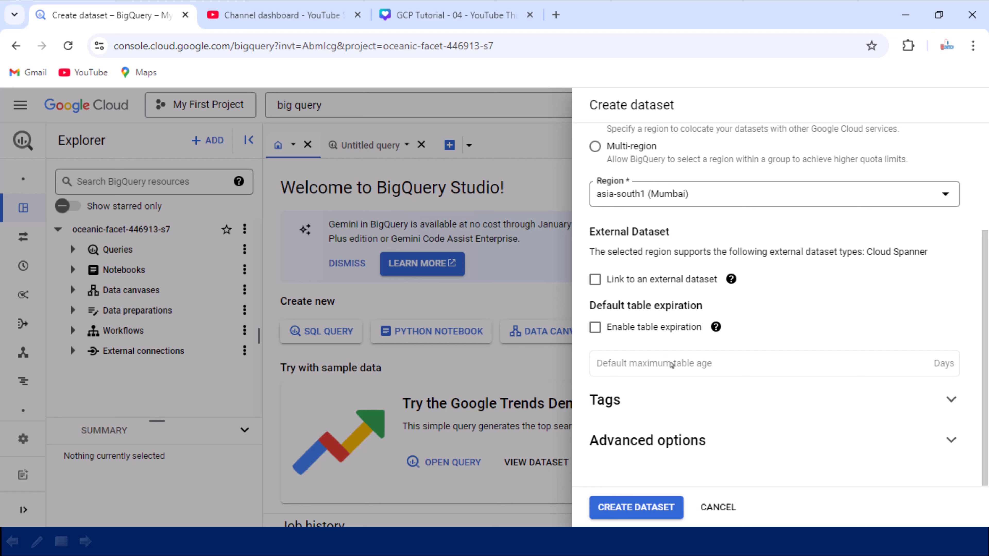
pyautogui.click(594, 327)
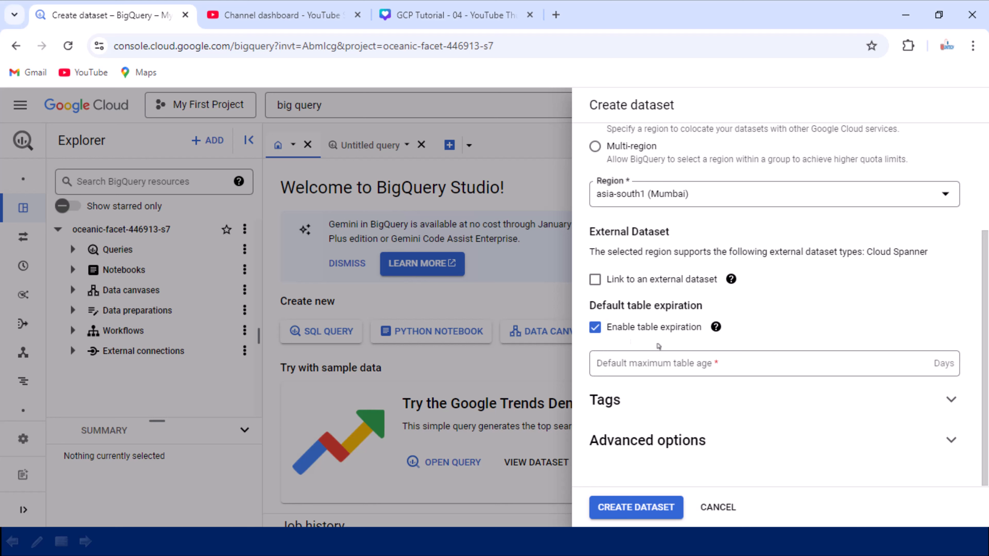
pyautogui.moveTo(716, 327)
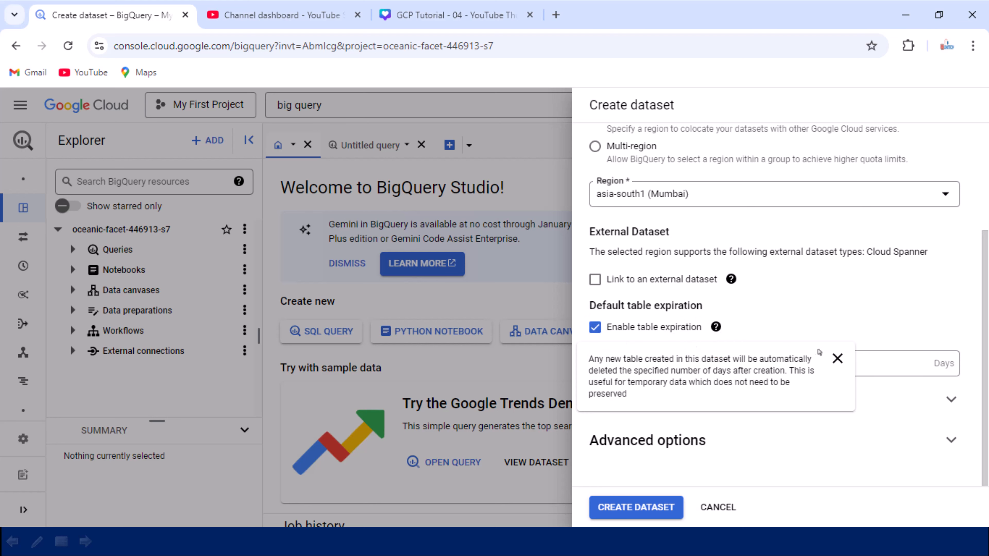
pyautogui.click(837, 359)
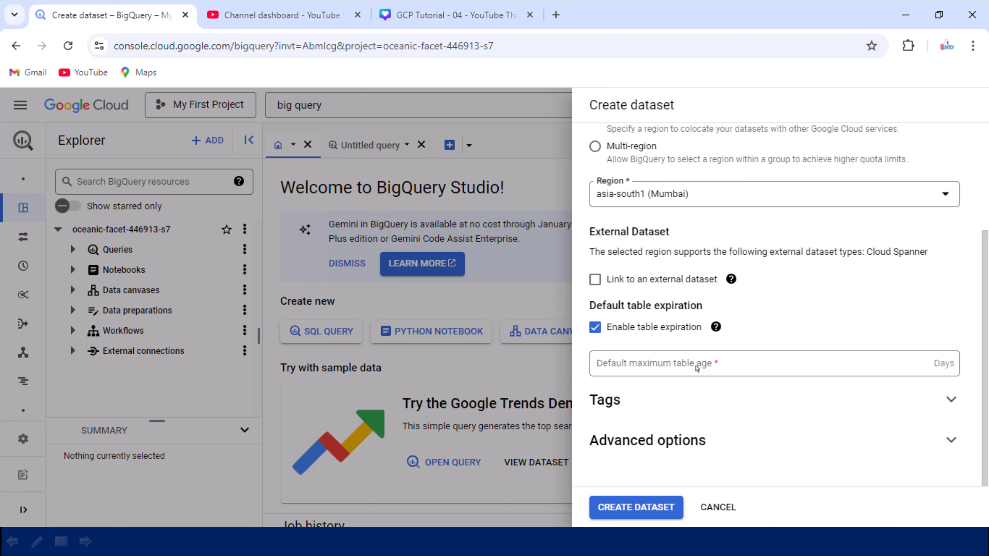
pyautogui.click(615, 331)
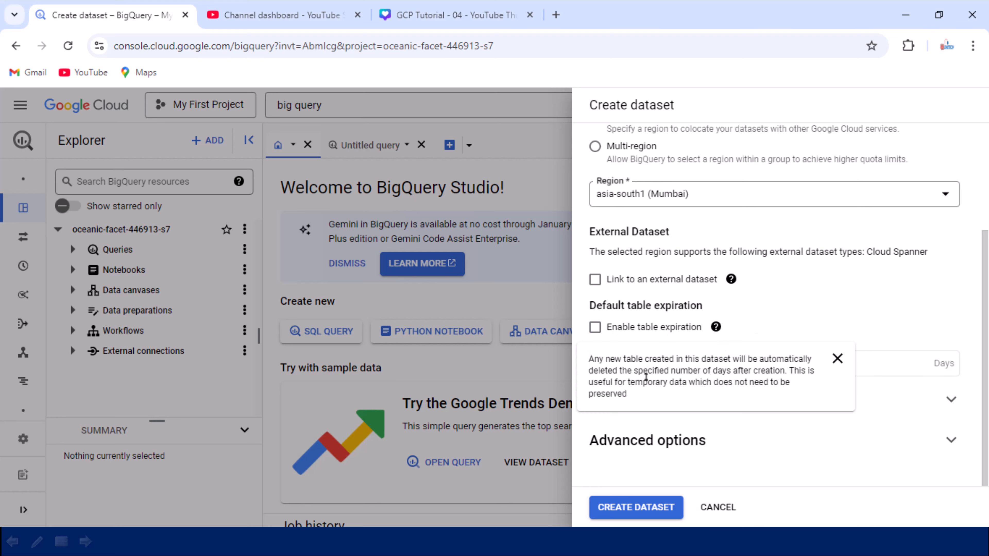
pyautogui.click(836, 359)
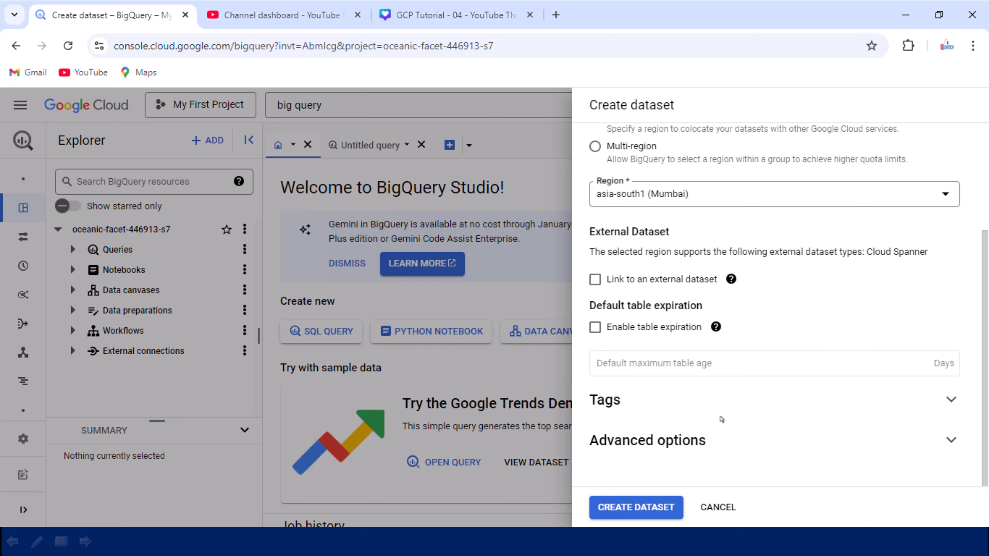
# - Create the dataset, open ssutest from the Explorer and dismiss the creation notification
pyautogui.click(619, 510)
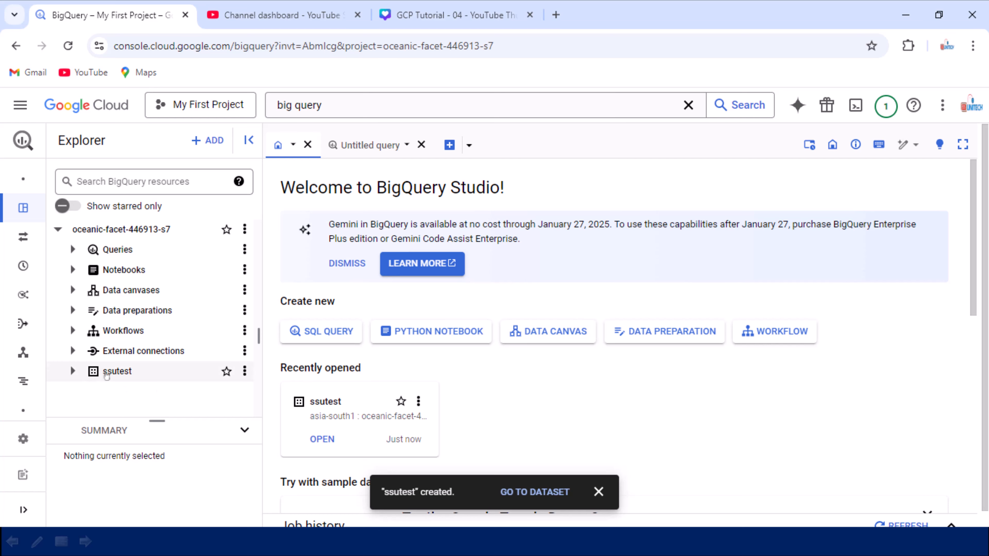
pyautogui.click(106, 373)
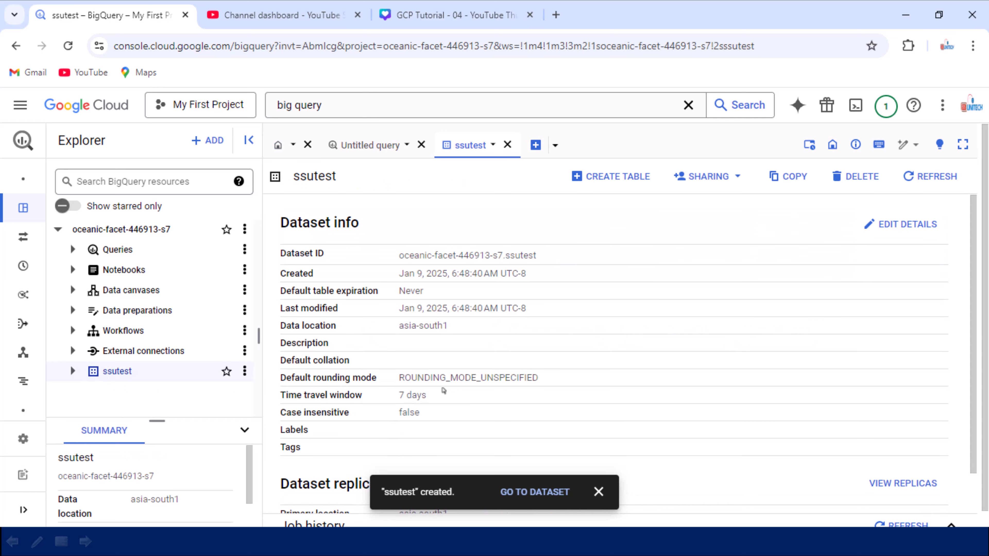
pyautogui.click(599, 491)
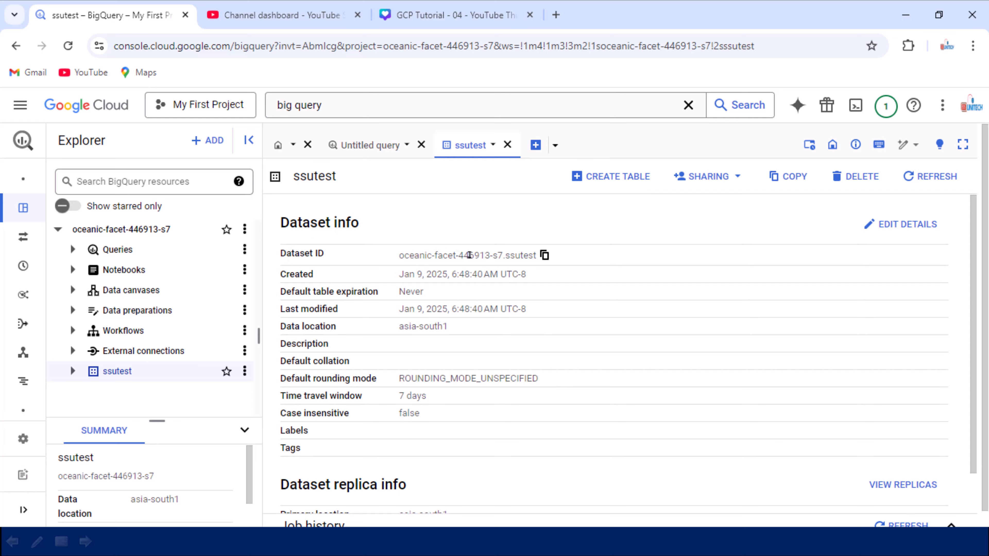
# - Examine the ssutest dataset info, including its ID, creation time, default table expiration, data location, rounding mode and replica info
pyautogui.doubleClick(500, 257)
pyautogui.click(502, 256)
pyautogui.moveTo(502, 256); pyautogui.dragTo(399, 256)
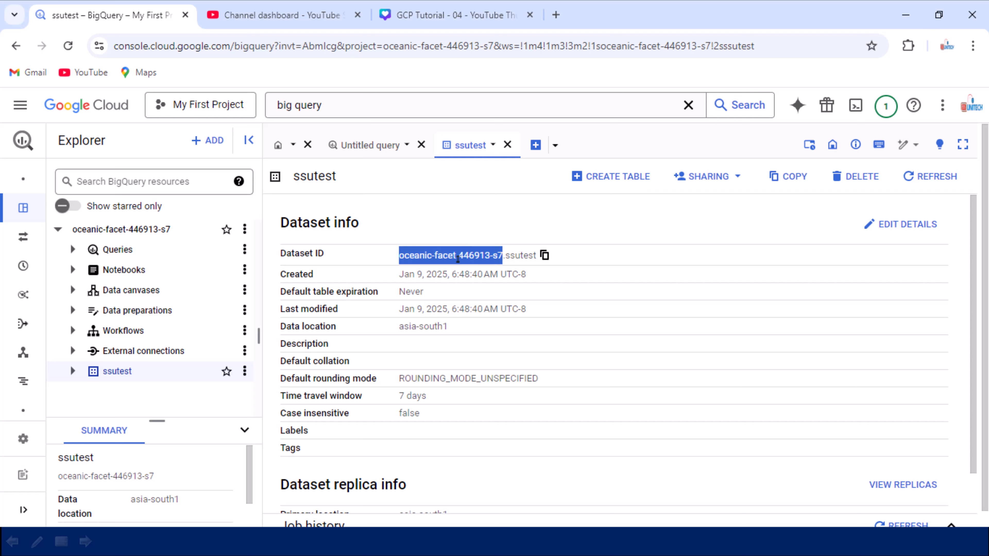
pyautogui.doubleClick(519, 255)
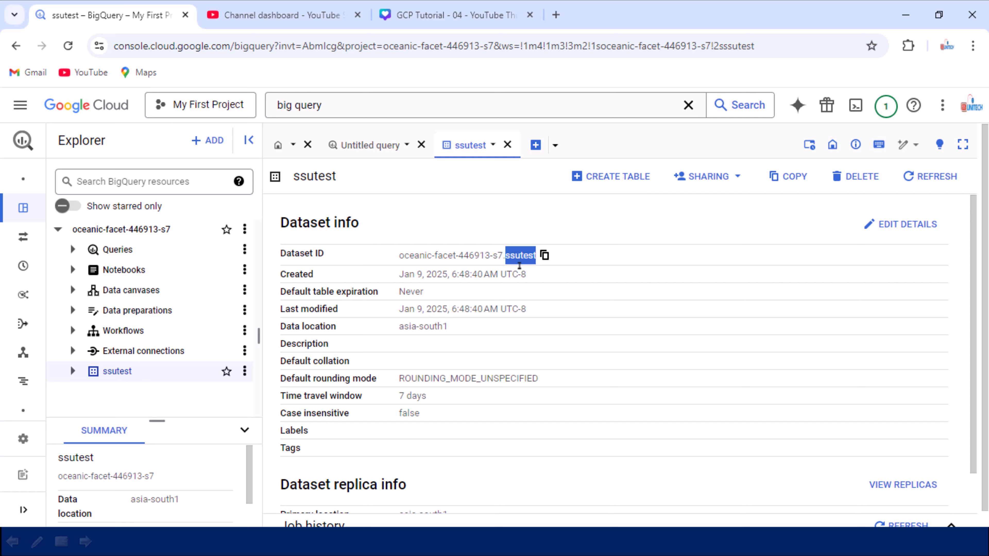
pyautogui.moveTo(398, 274); pyautogui.dragTo(526, 274)
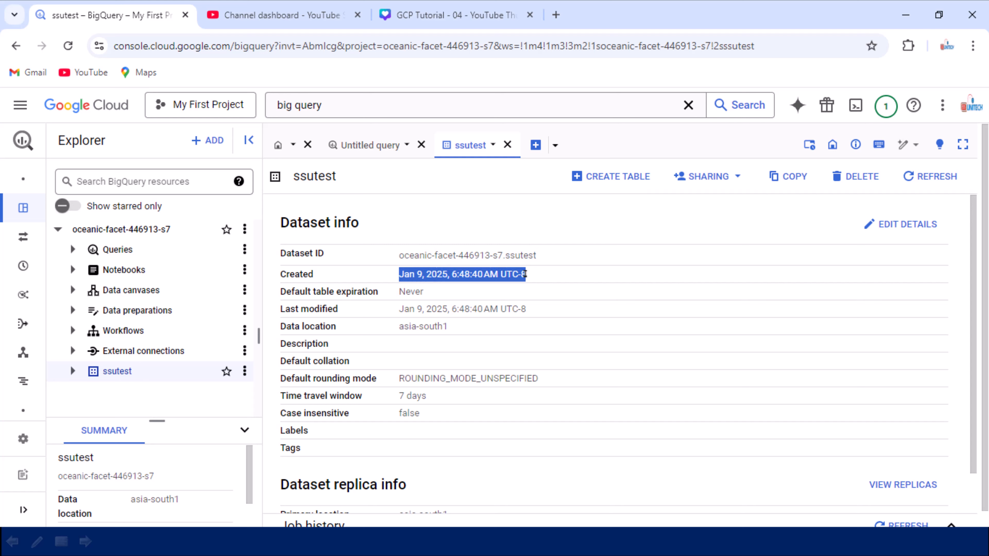
pyautogui.doubleClick(416, 290)
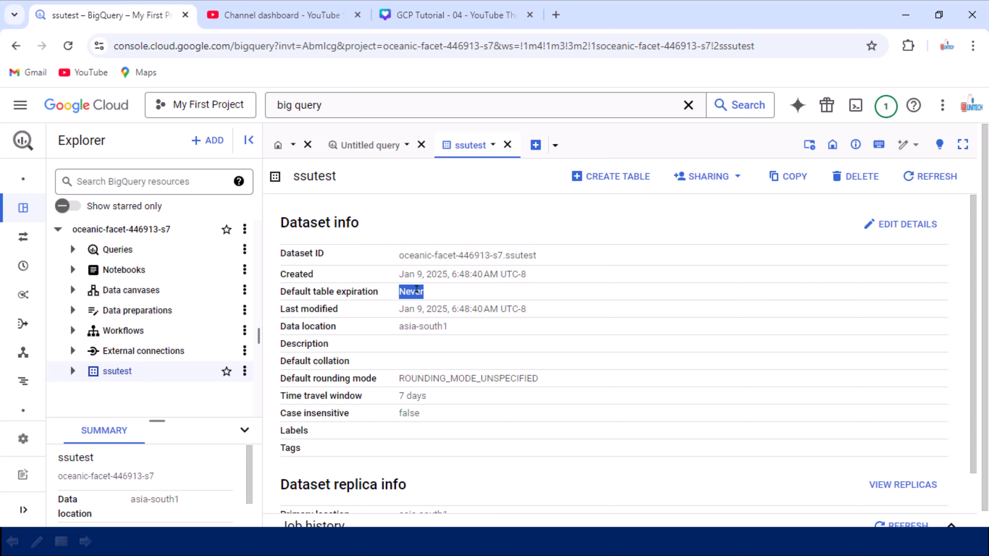
pyautogui.moveTo(367, 330); pyautogui.dragTo(470, 331)
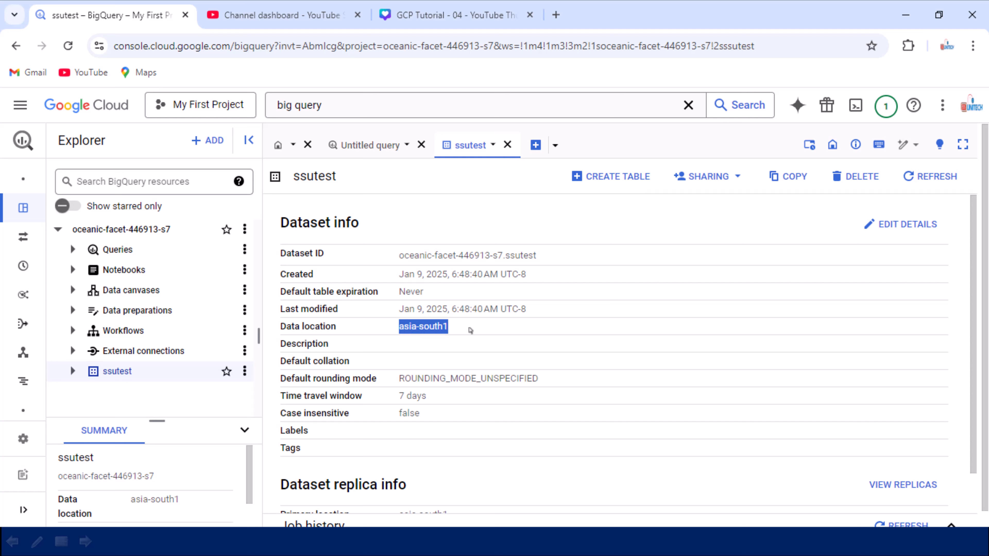
pyautogui.moveTo(396, 377); pyautogui.dragTo(542, 379)
pyautogui.click(484, 415)
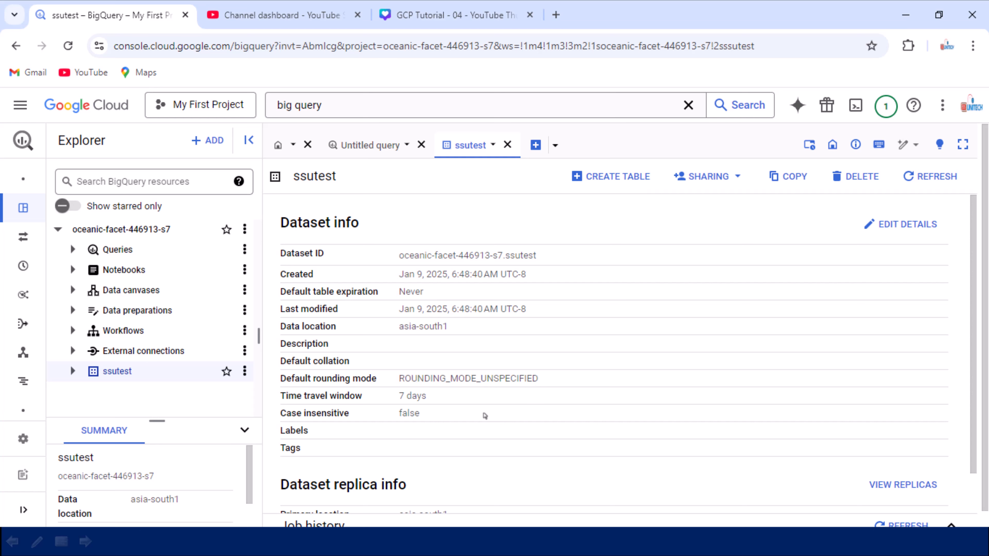
pyautogui.scroll(-1, 485, 415)
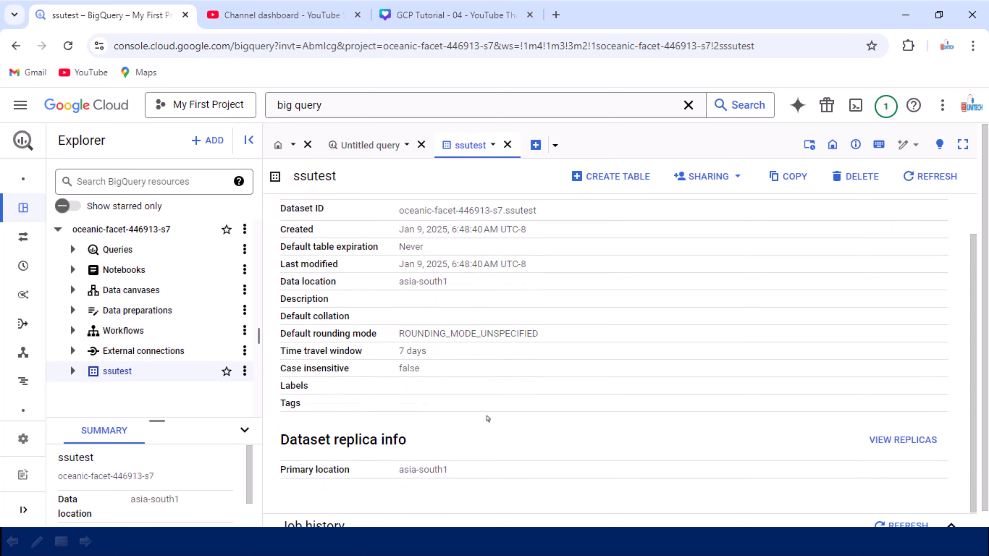
pyautogui.scroll(1, 488, 419)
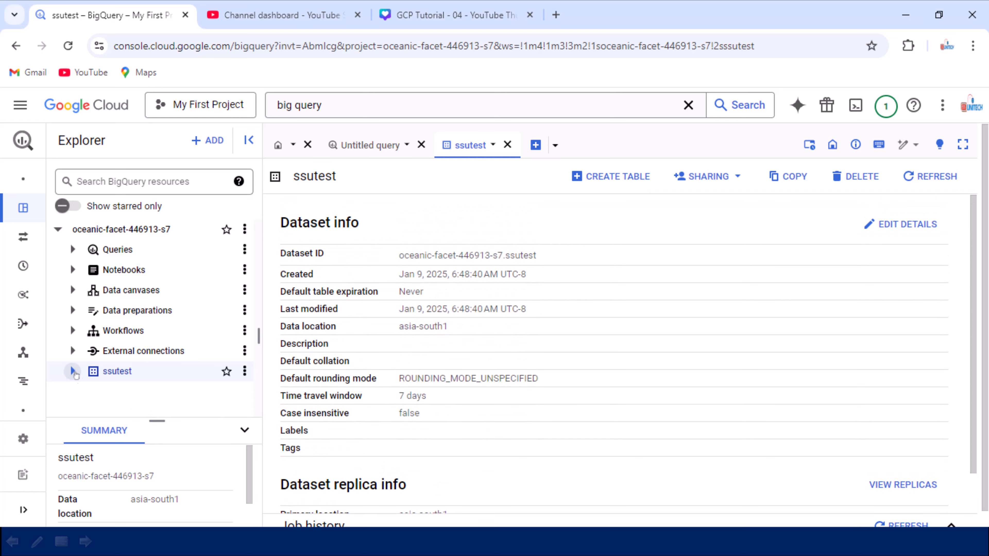
# - Expand the ssutest dataset in the Explorer and start creating a table in it
pyautogui.click(73, 371)
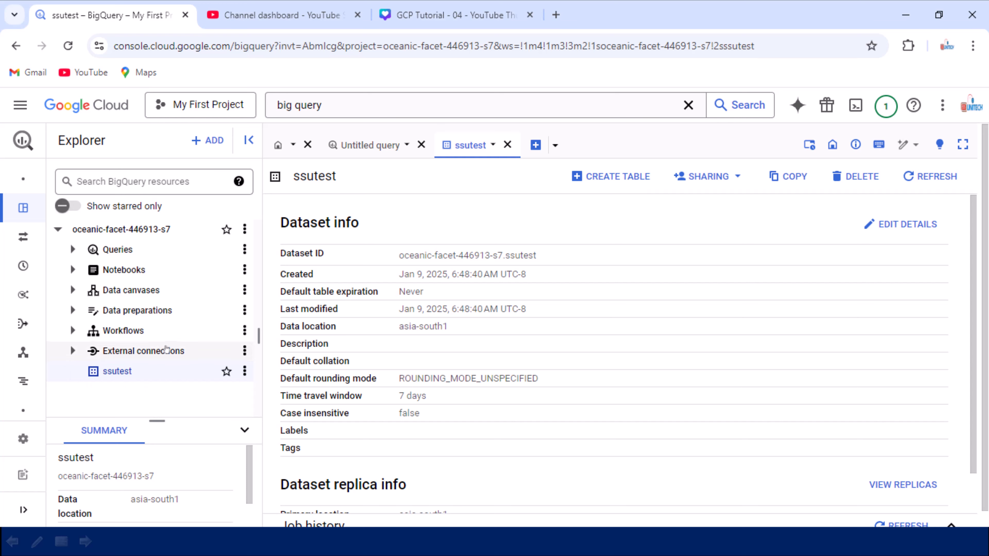
pyautogui.scroll(-1, 194, 334)
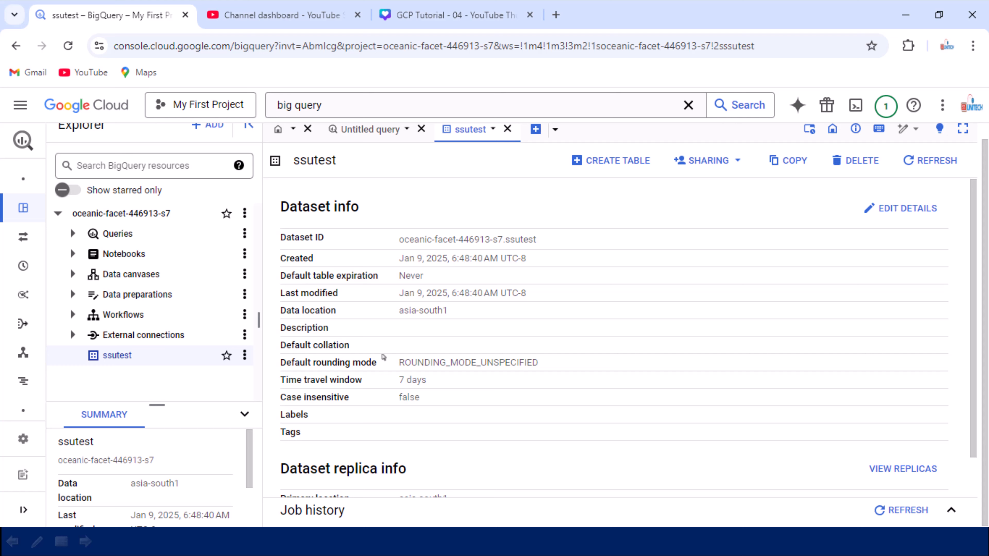
pyautogui.click(245, 356)
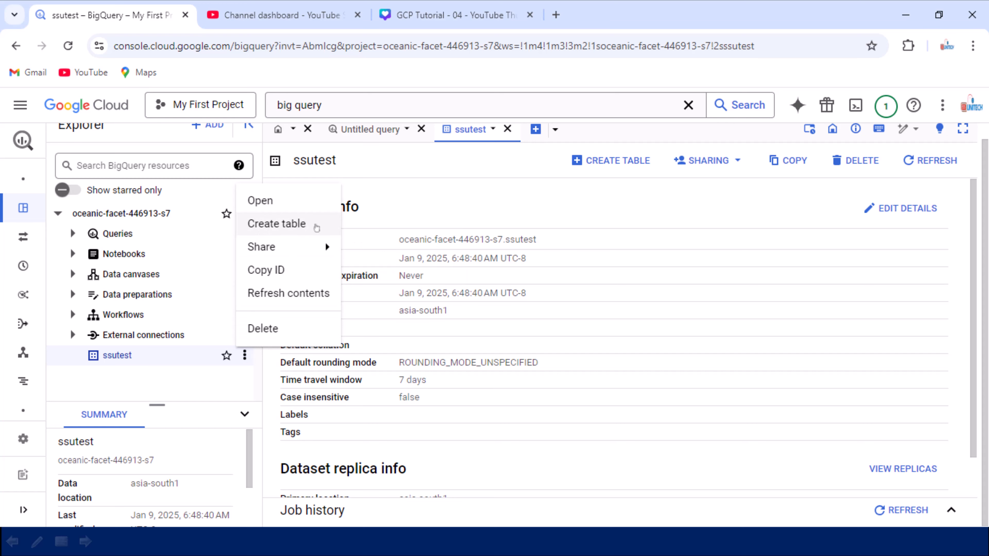
pyautogui.scroll(1, 293, 232)
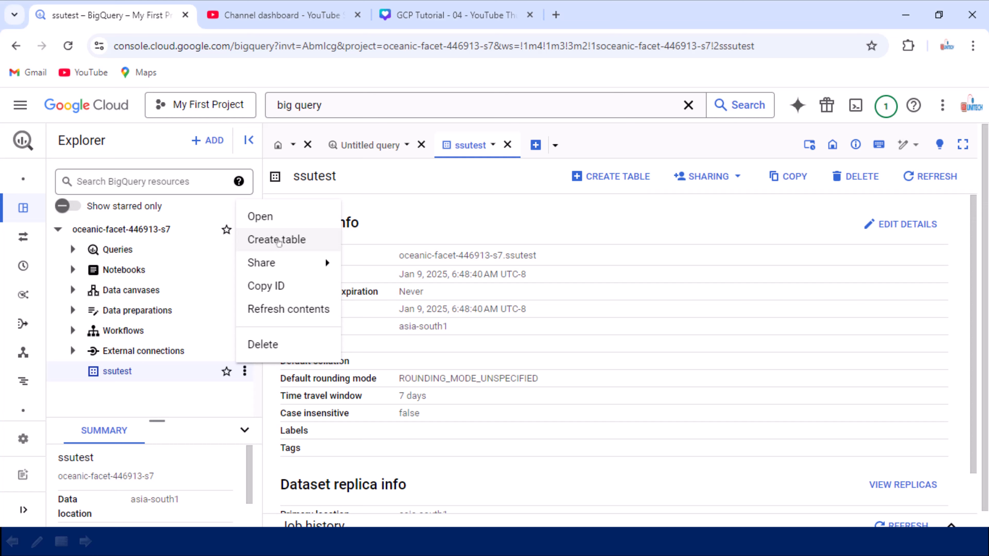
pyautogui.click(287, 241)
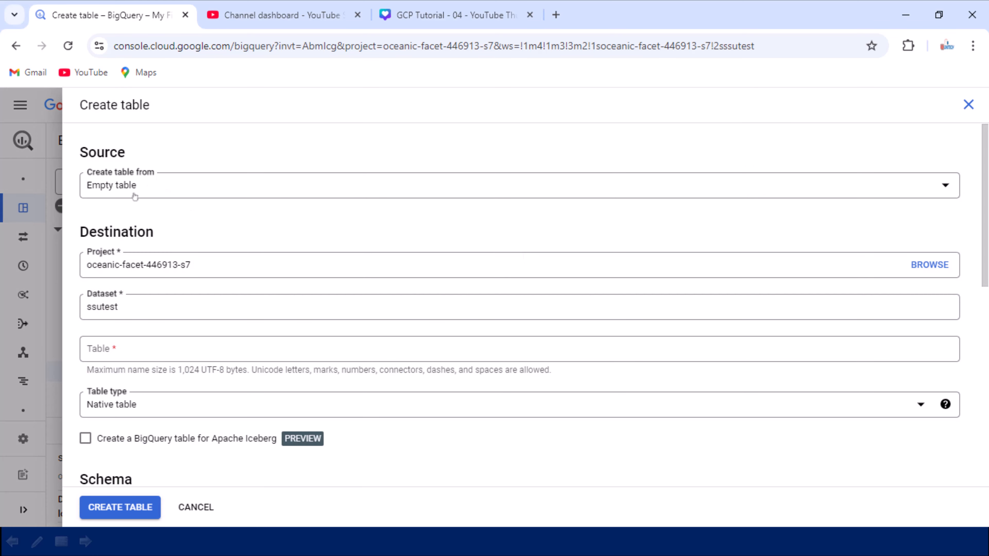
# - Review the source options available for the new table, and quit the table form without saving
pyautogui.click(137, 186)
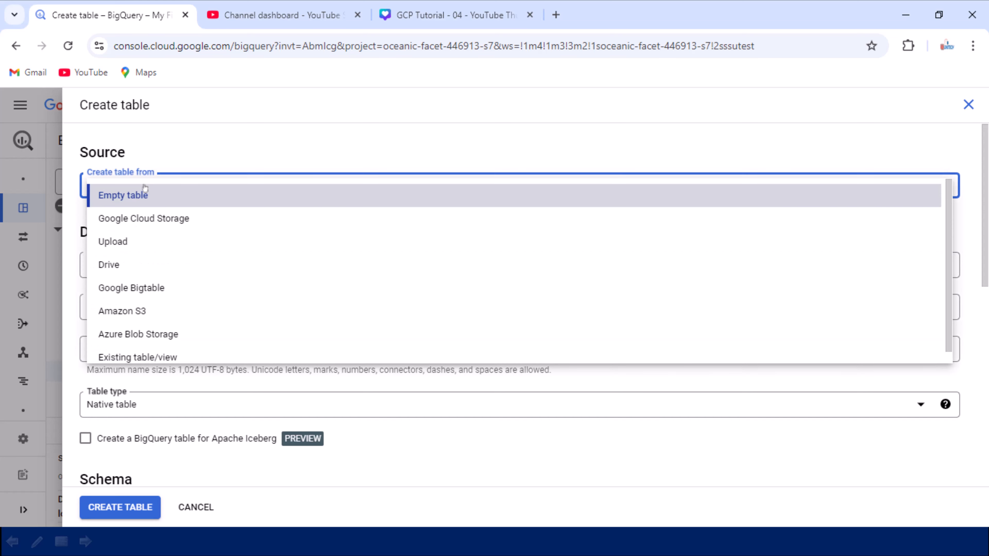
pyautogui.scroll(-1, 165, 307)
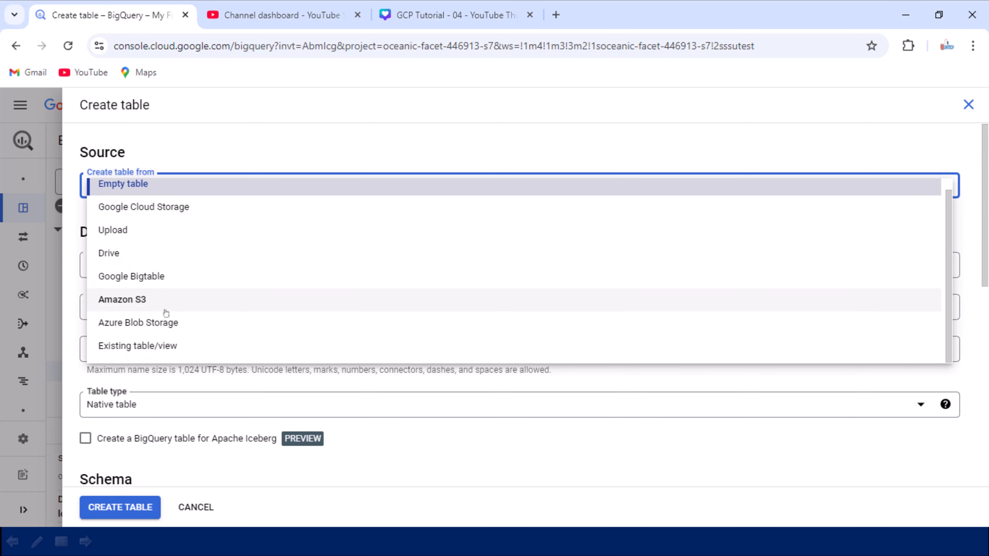
pyautogui.click(267, 139)
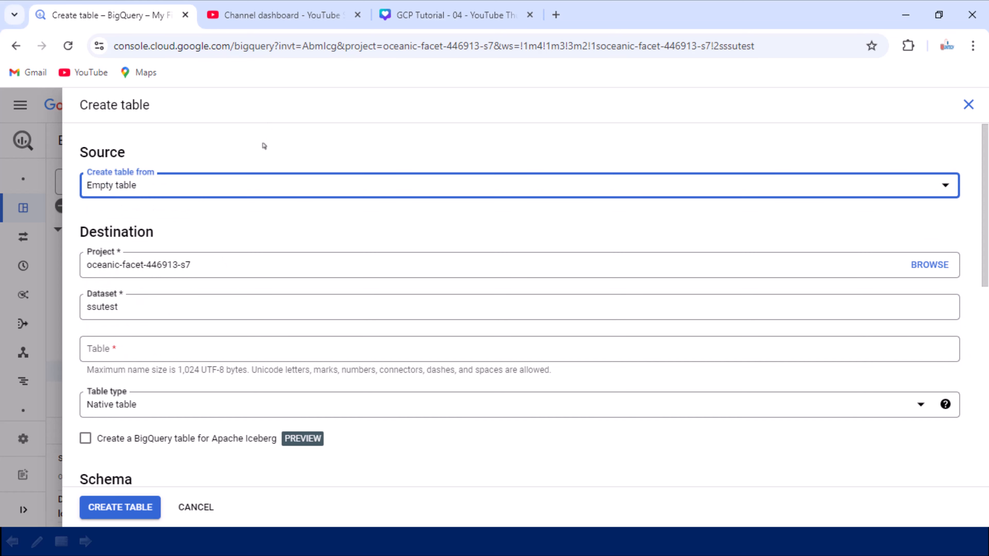
pyautogui.click(154, 346)
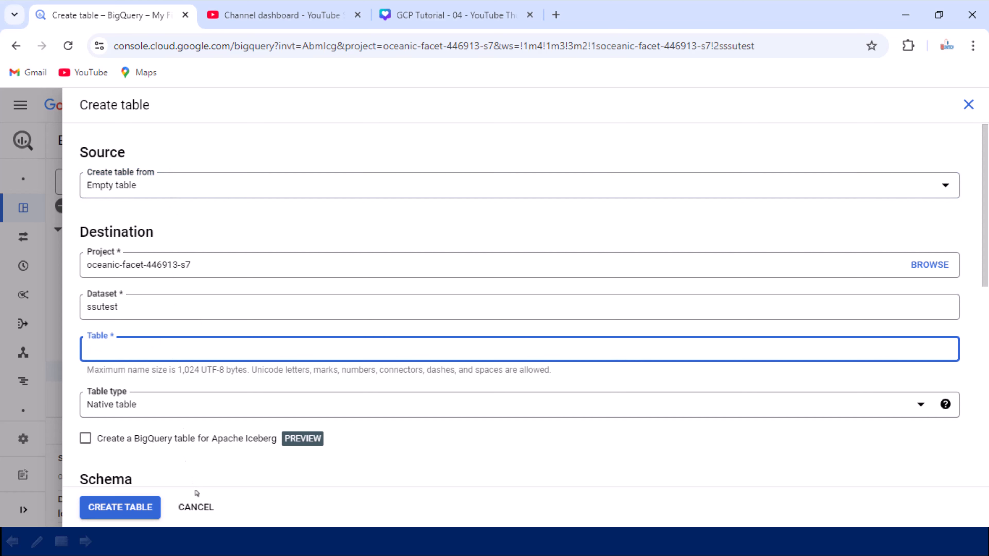
pyautogui.click(198, 516)
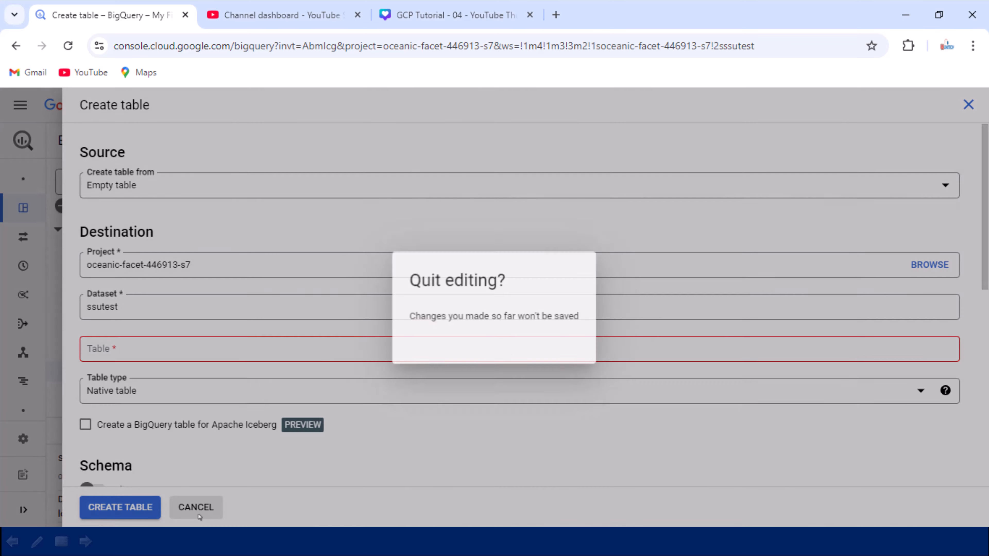
pyautogui.click(549, 354)
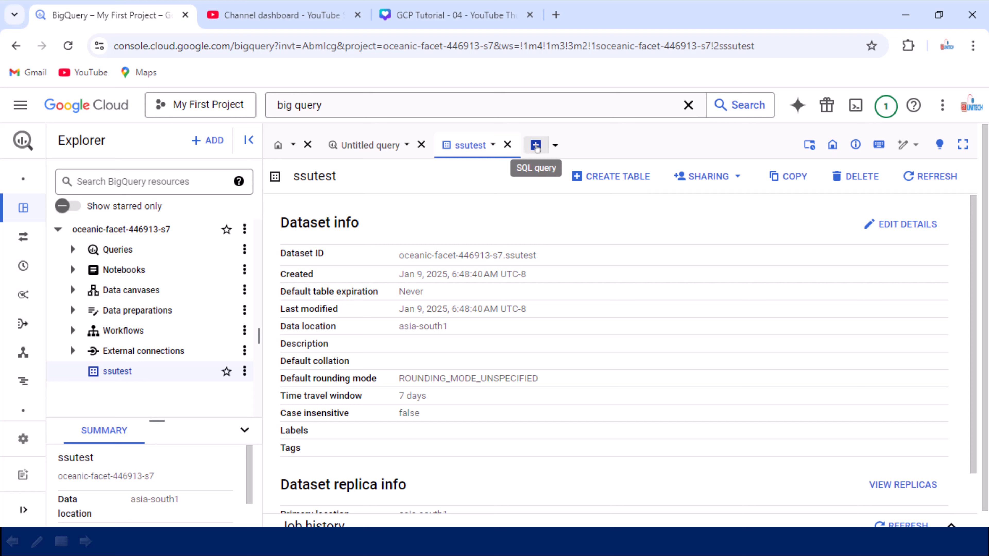
# - Open a new SQL query and write its first line as "create table ssutest.test"
pyautogui.click(538, 152)
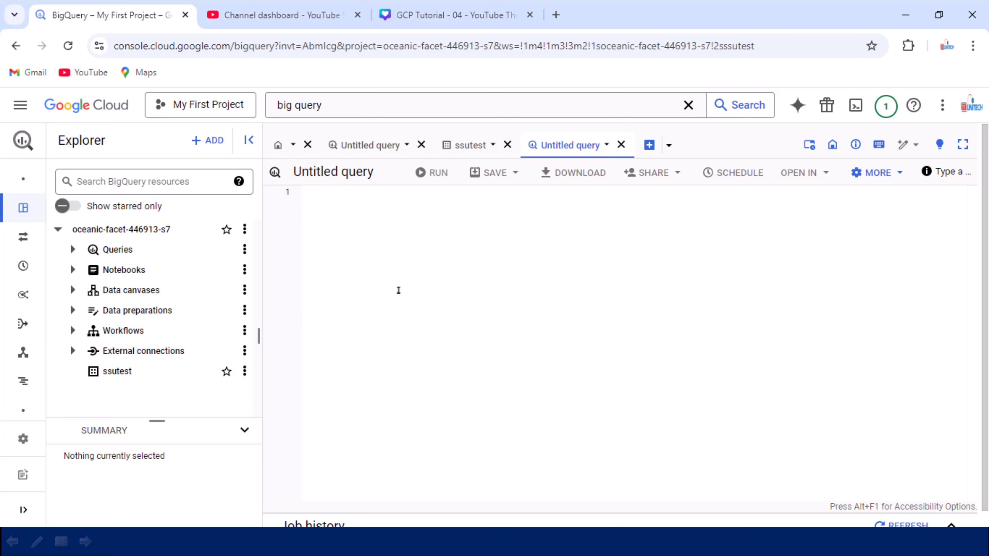
pyautogui.write('creat')
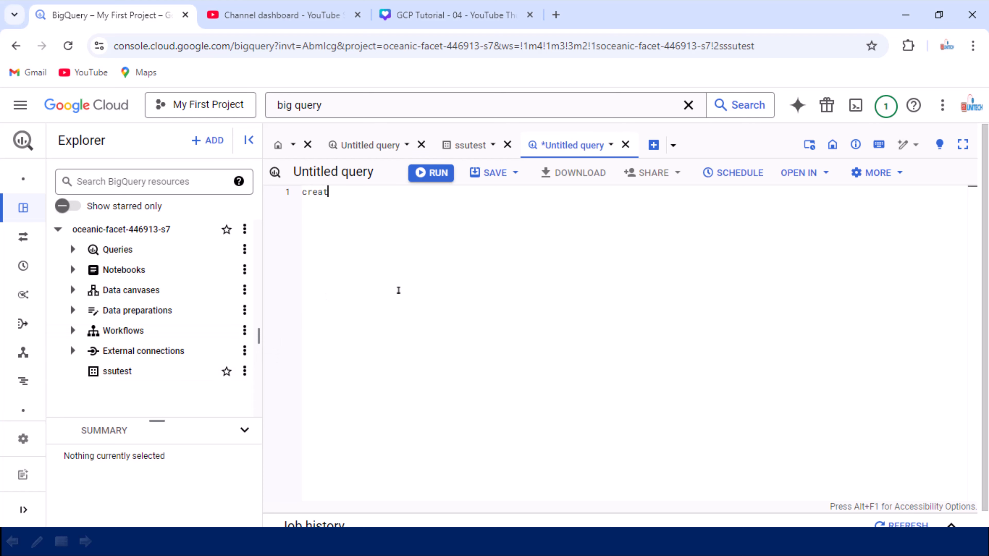
pyautogui.write('e table test')
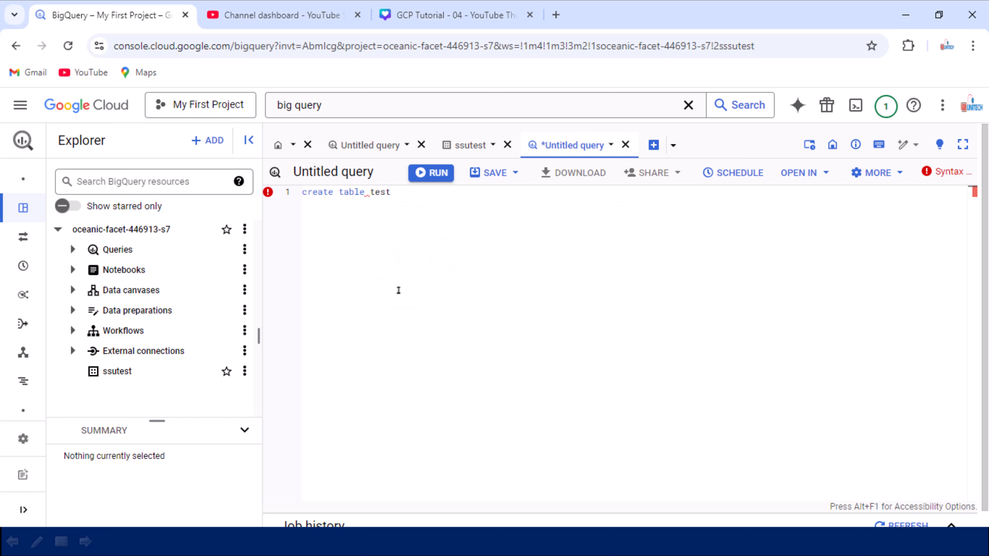
pyautogui.hotkey('ctrl', 'Left')
pyautogui.write('ssut')
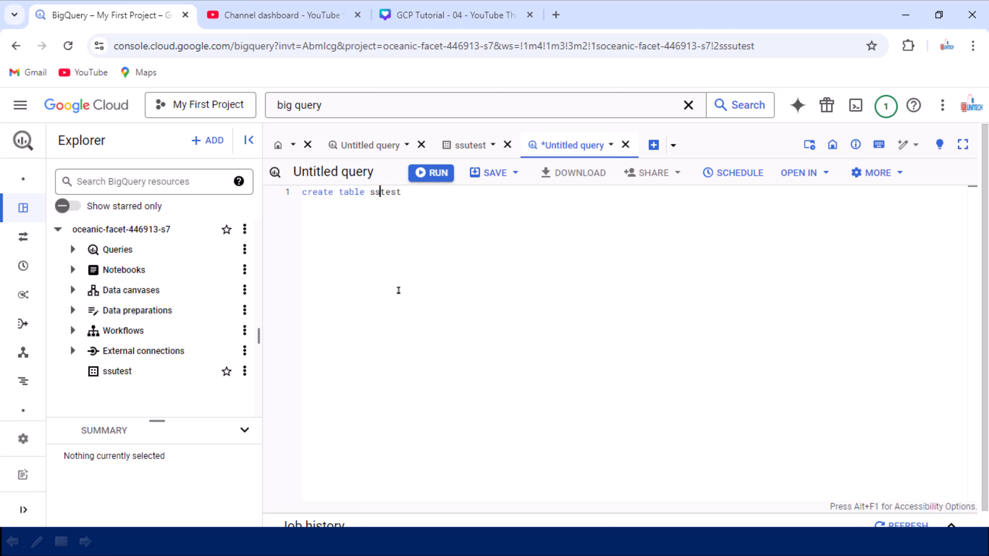
pyautogui.write('est.test')
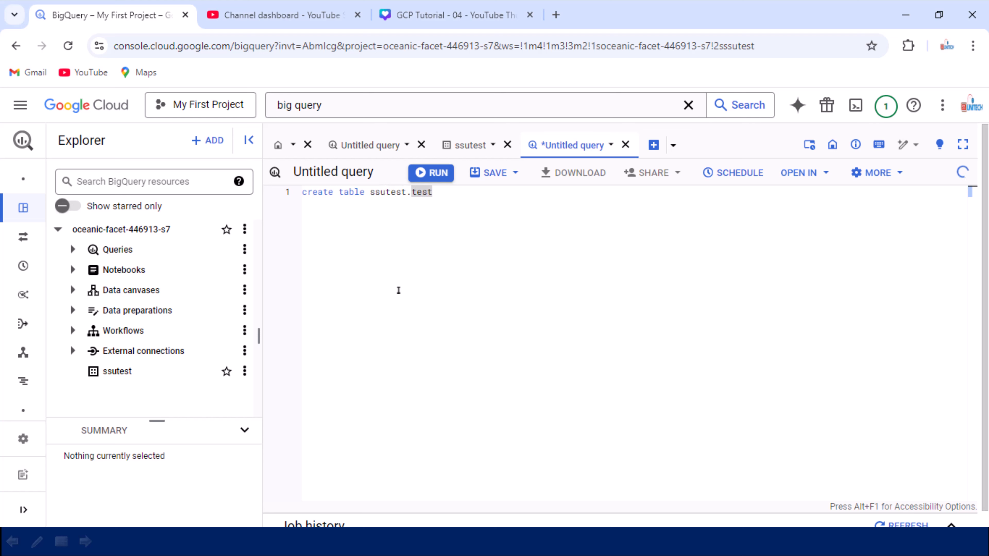
# - Add a parenthesized column list to the statement with the columns id int and name string
pyautogui.press('Return')
pyautogui.write('(    )')
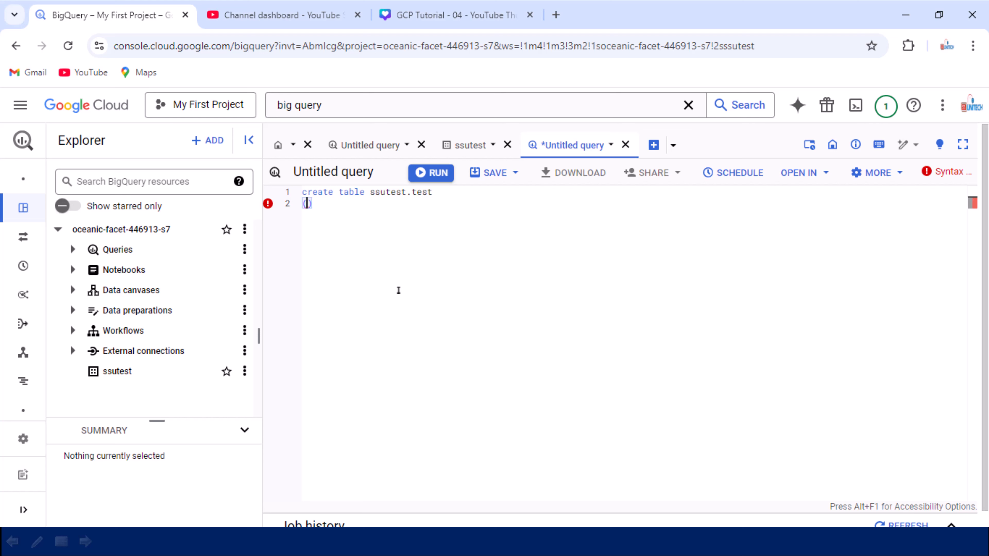
pyautogui.press('Left')
pyautogui.press('Return')
pyautogui.write('id int,')
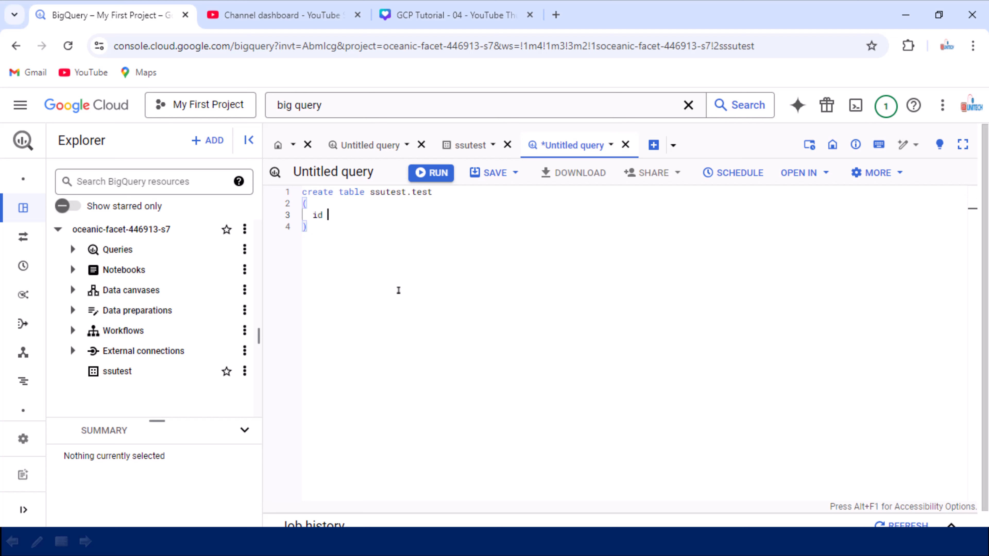
pyautogui.press('Return')
pyautogui.write('name')
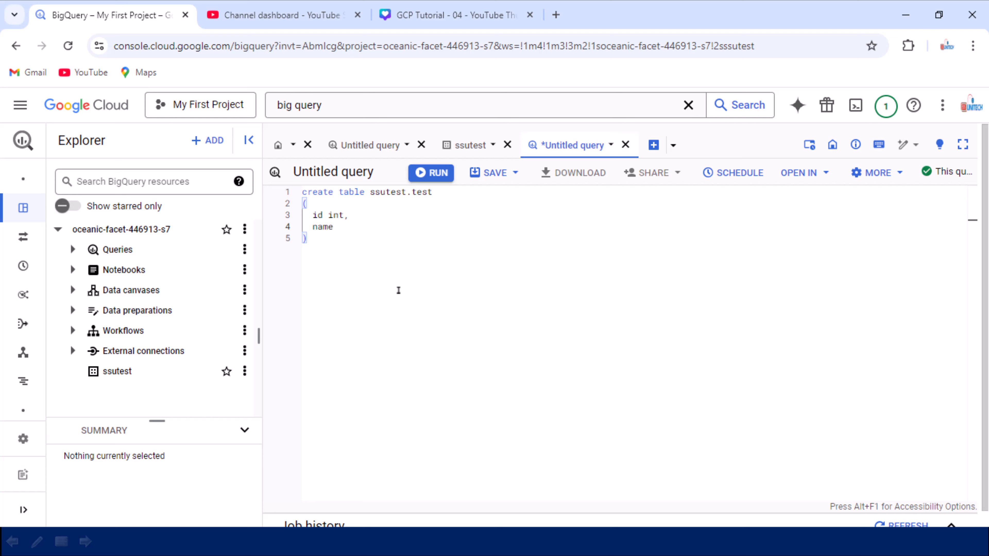
pyautogui.write(' string')
# - Run the statement to create the test table in the ssutest dataset
pyautogui.click(421, 172)
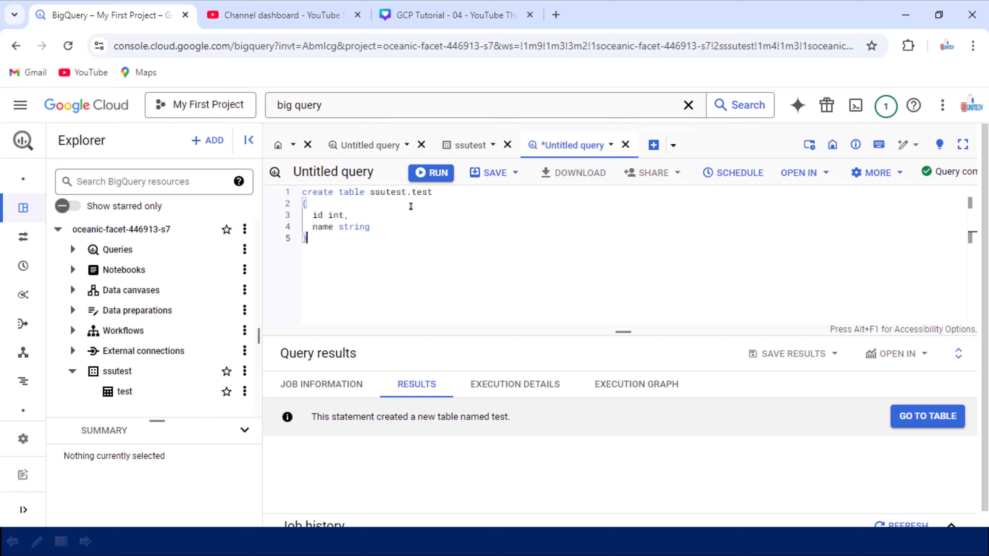
pyautogui.doubleClick(421, 192)
pyautogui.click(397, 266)
pyautogui.hotkey('alt', 'Tab')
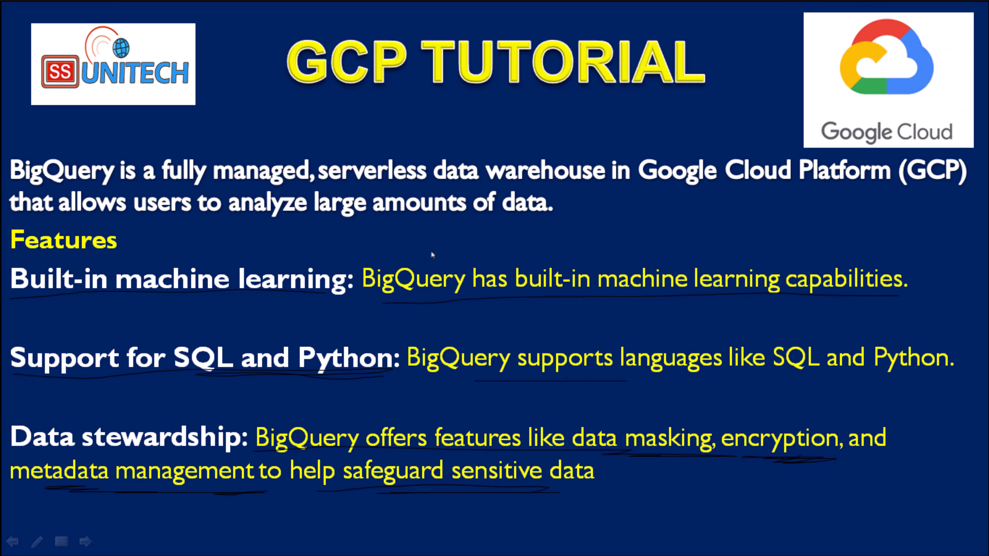
pyautogui.press('Right')
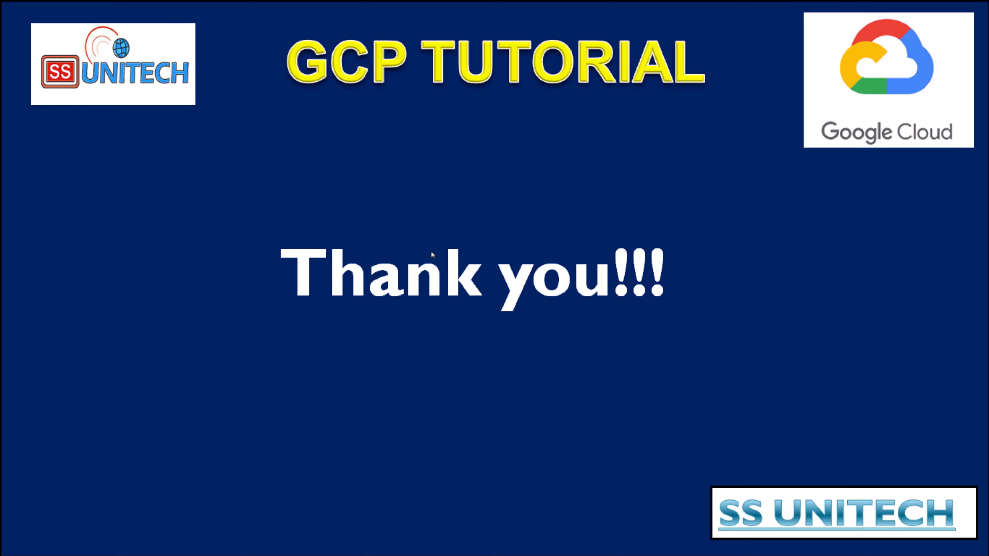